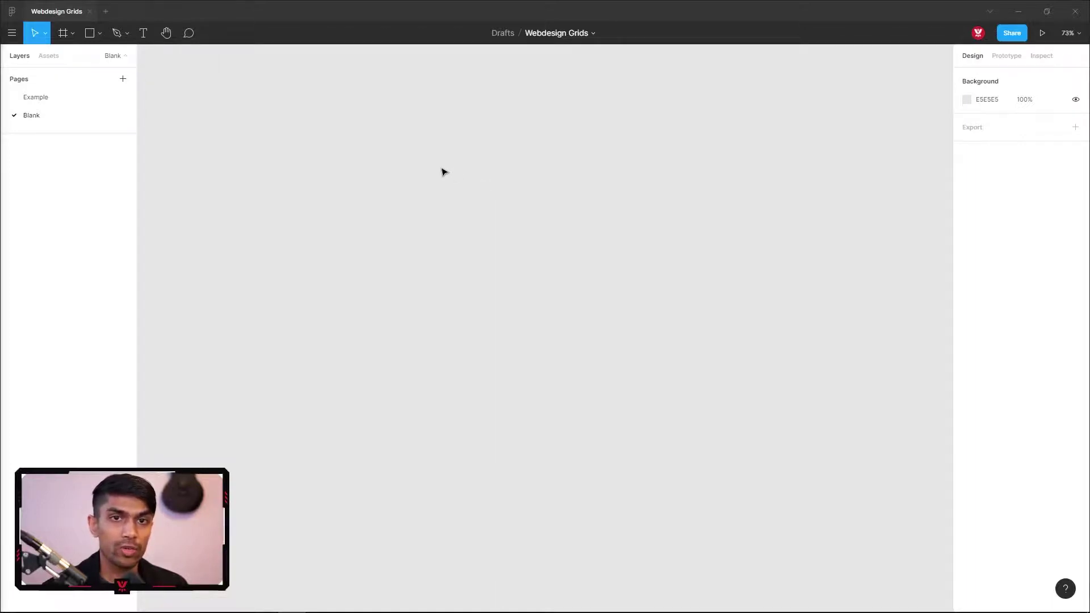
Add a 1440×1024 Desktop frame named Desktop - 1 and select it.
click(65, 34)
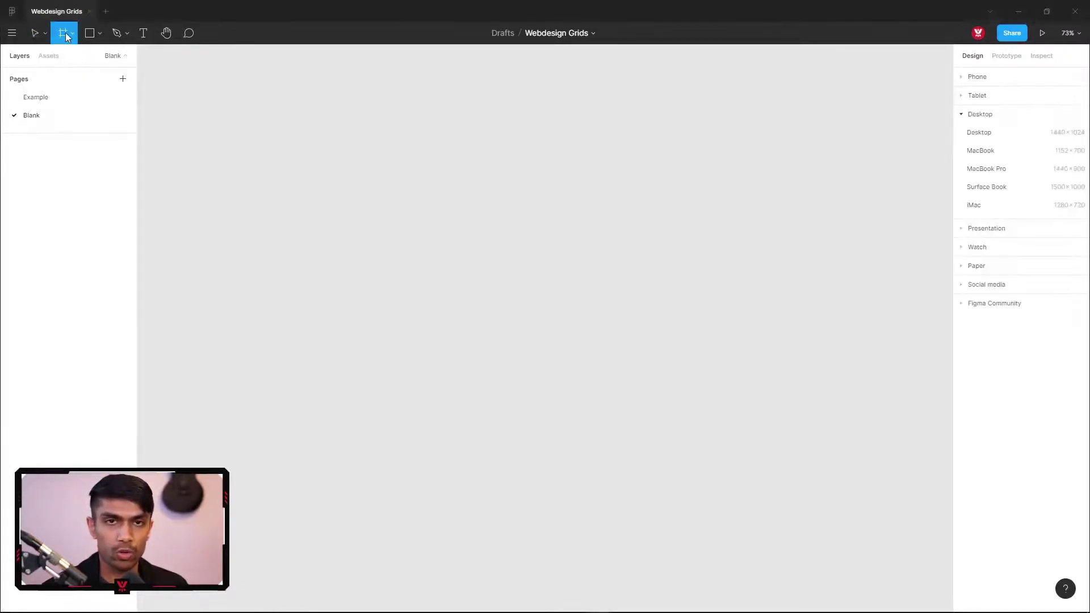
click(999, 139)
click(306, 93)
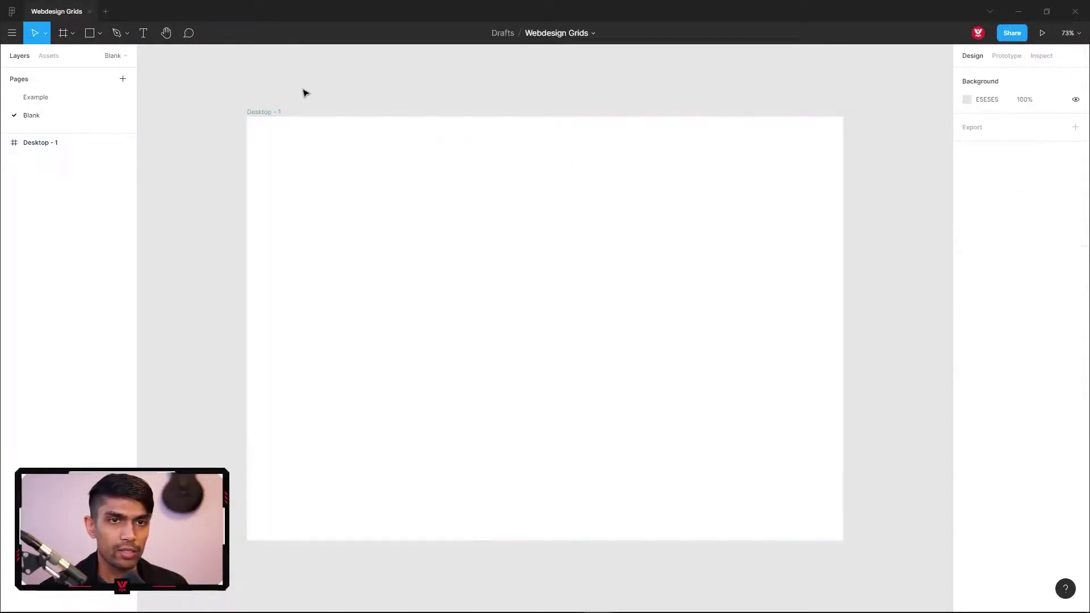
click(266, 112)
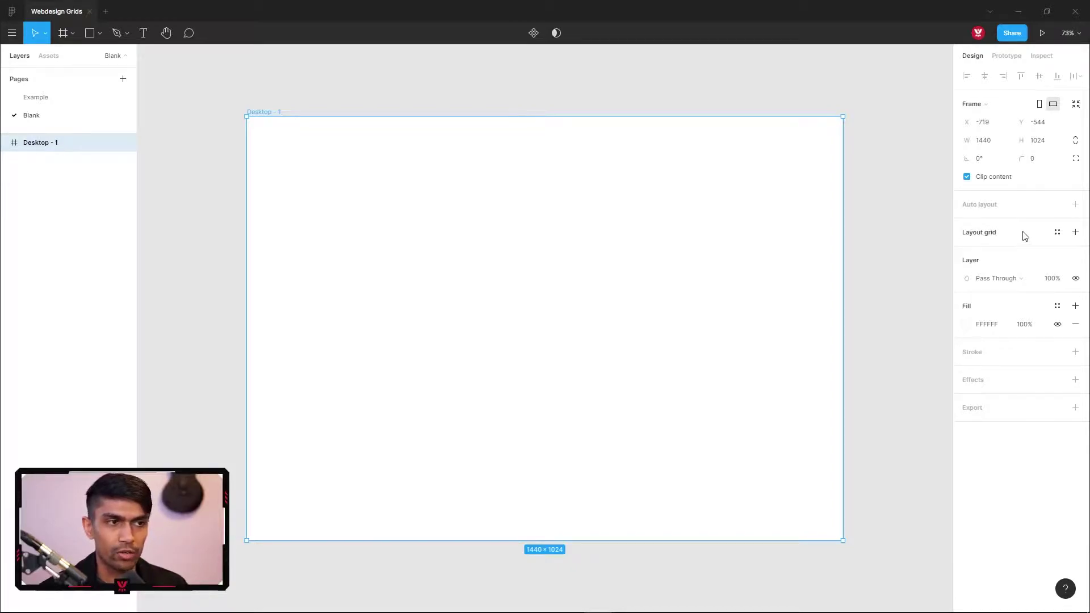
Give Desktop - 1 a Columns layout grid: count 12, margin 120, gutter 20.
click(1075, 233)
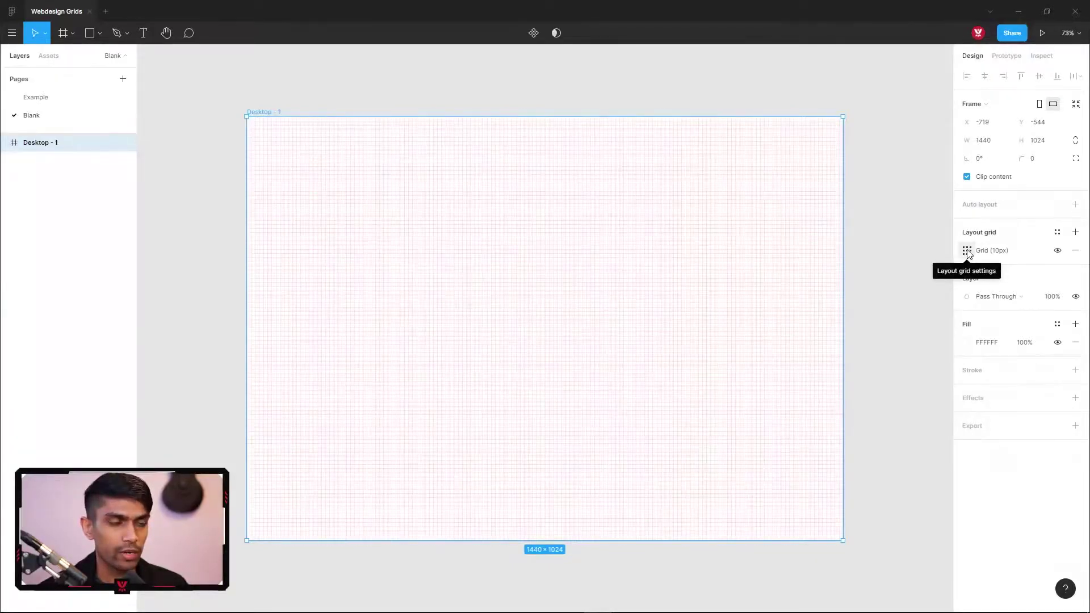
click(967, 250)
click(845, 252)
click(853, 267)
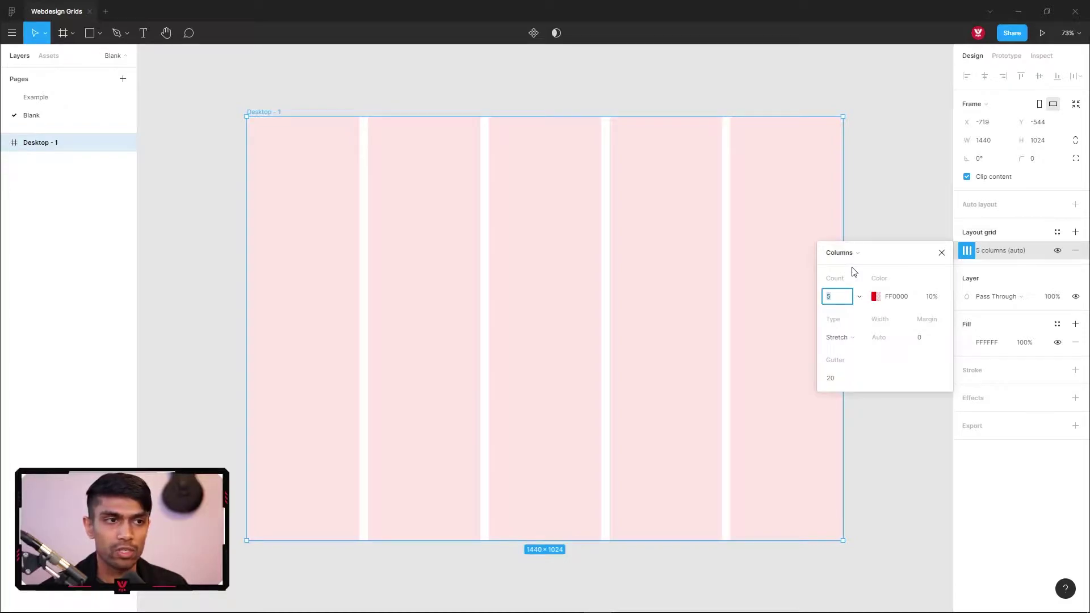
click(843, 299)
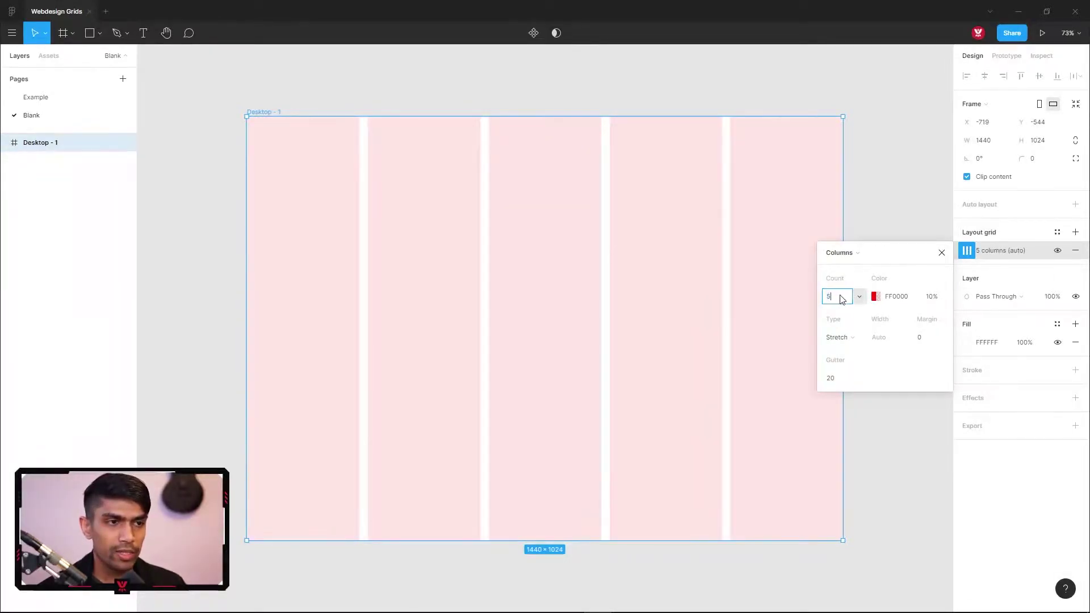
double_click(827, 298)
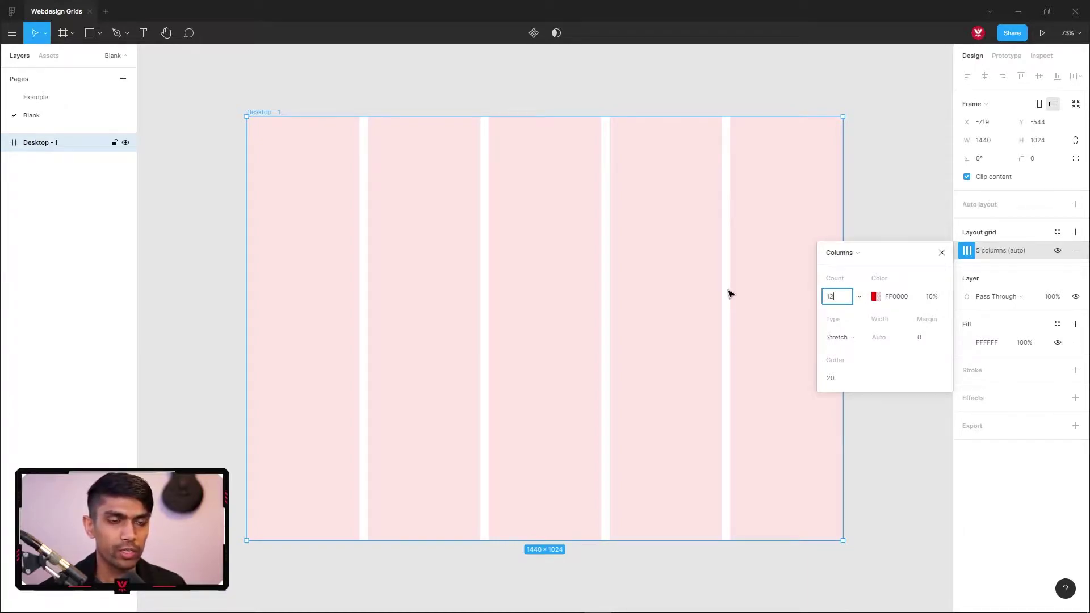
key(Tab)
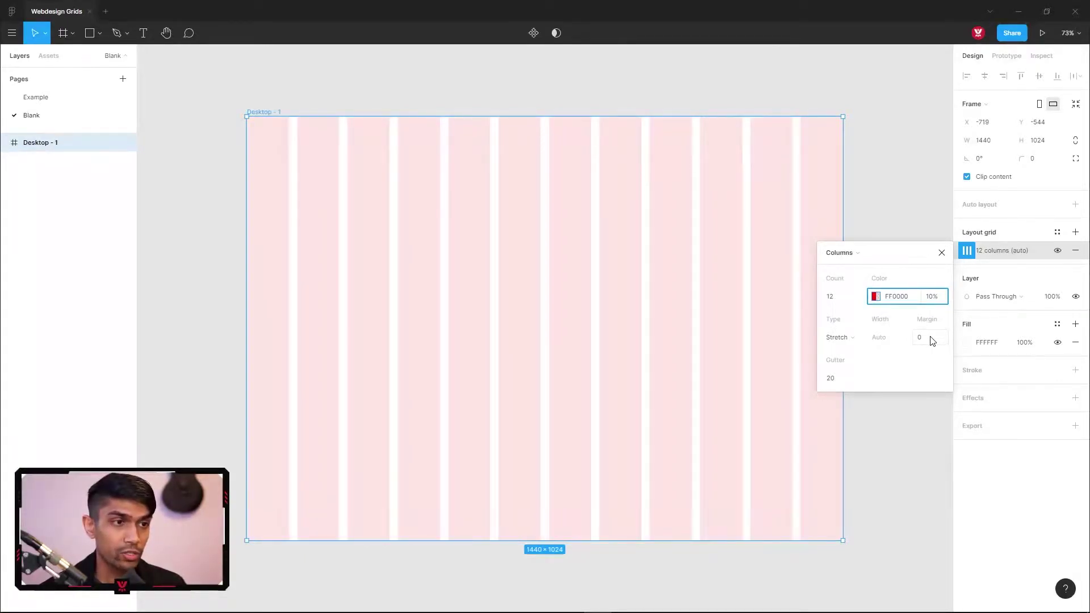
click(934, 342)
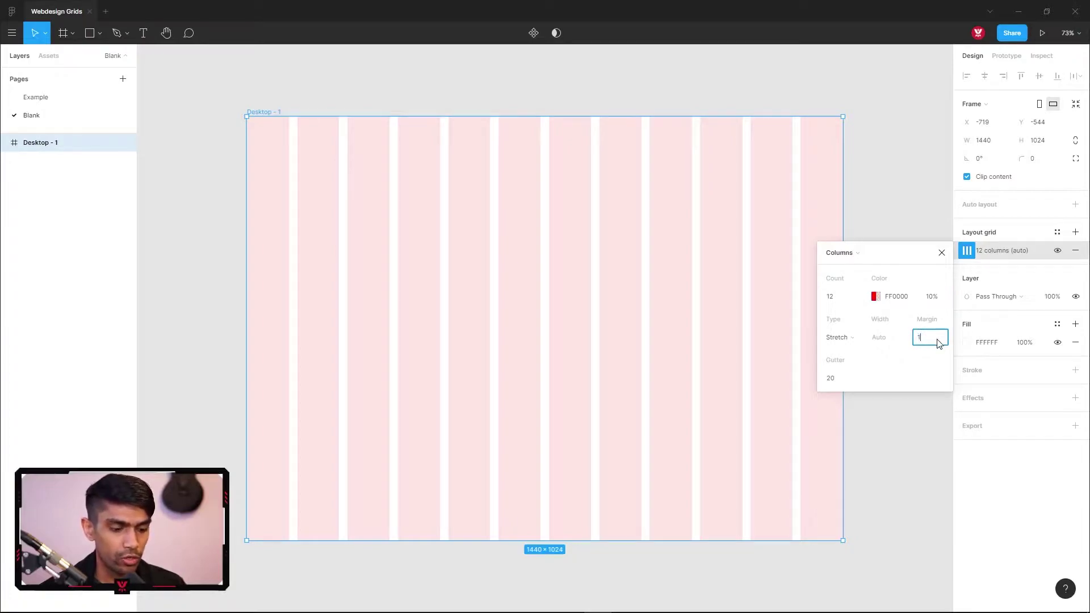
key(Tab)
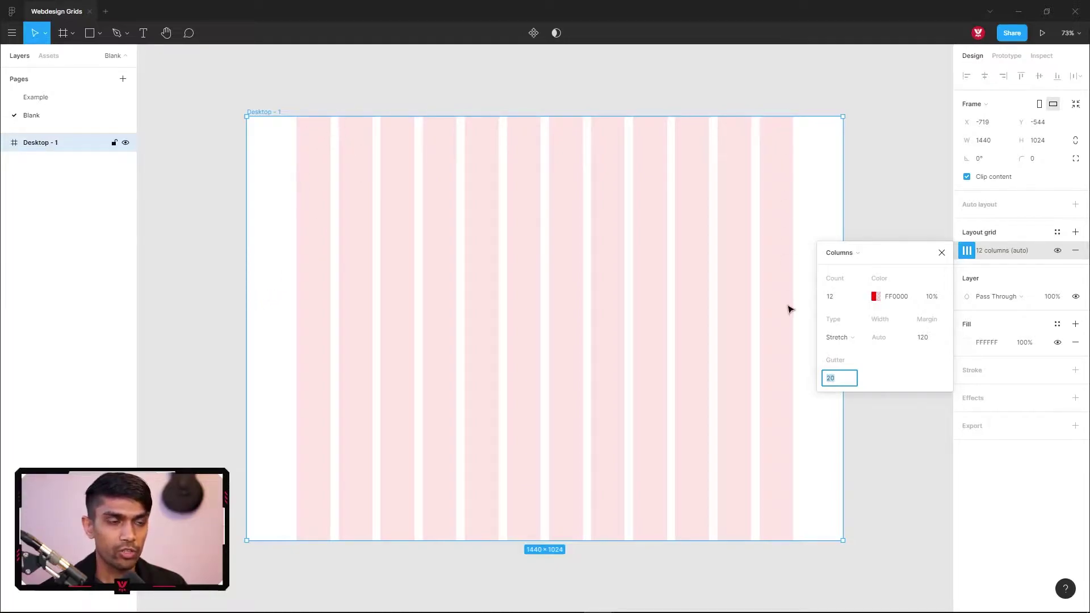
key(Return)
Draw a 1200×152 rectangle at X 120 spanning all 12 columns near the frame top.
click(697, 252)
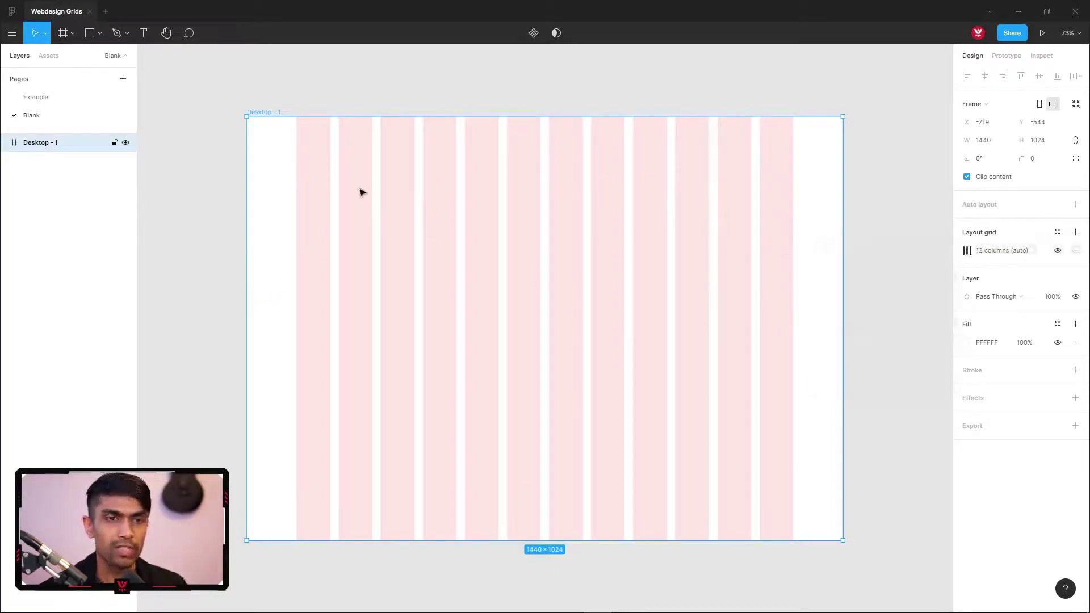
click(91, 34)
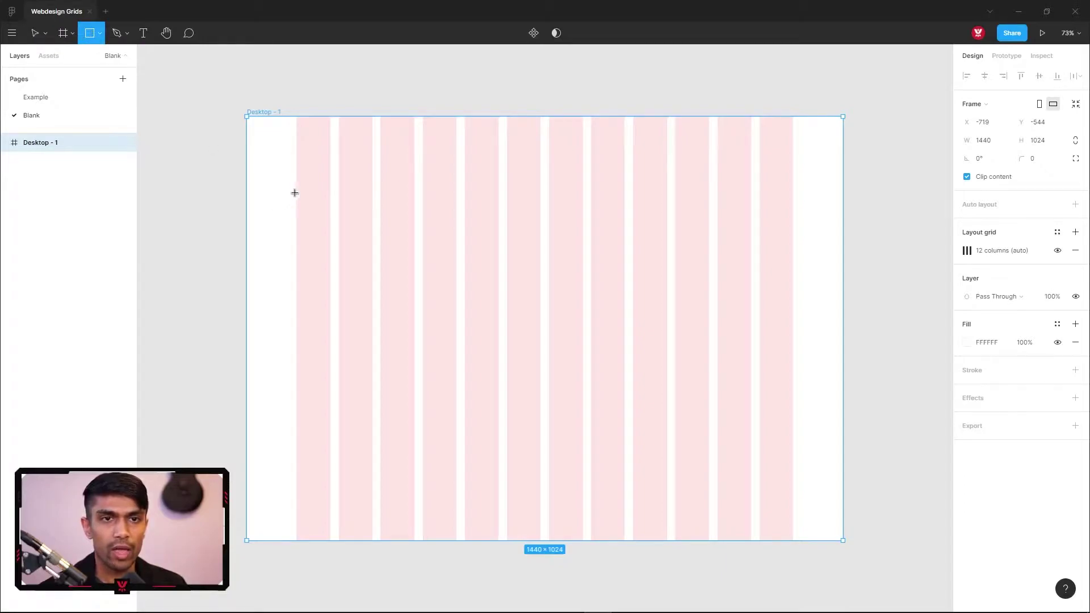
mouse_move(296, 188)
mouse_down()
mouse_move(401, 252)
mouse_move(794, 250)
mouse_up()
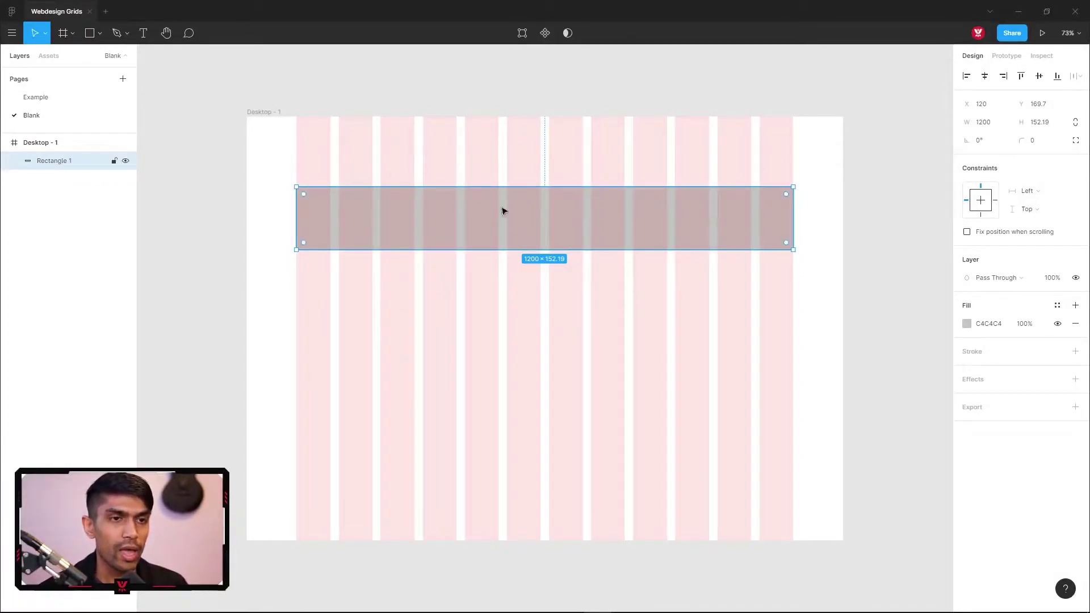
key(Escape)
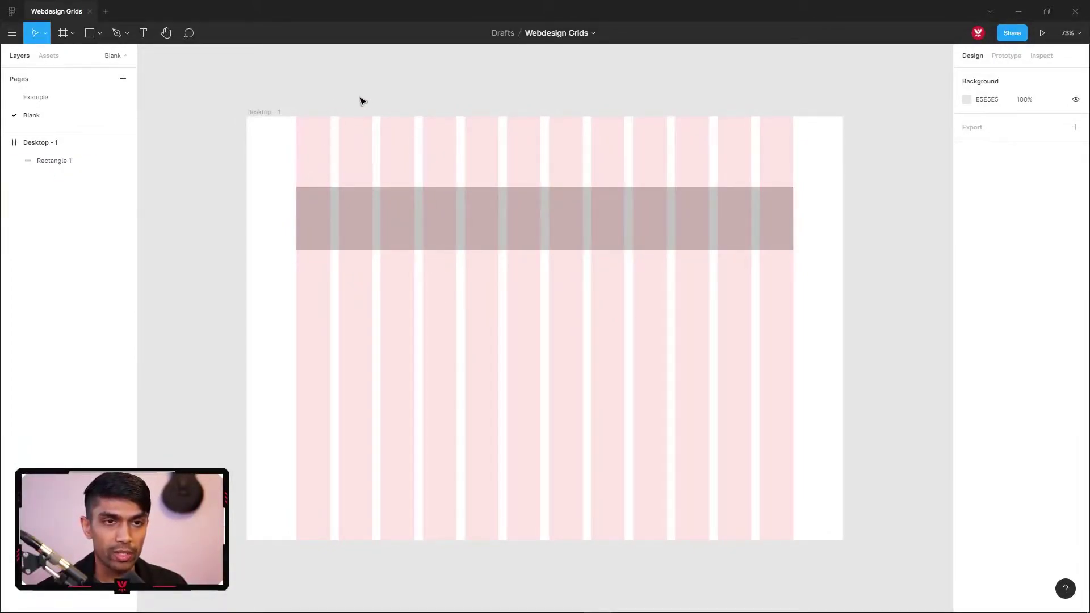
Widen the column grid gutter to 30 and remove Rectangle 1 from the frame.
click(278, 112)
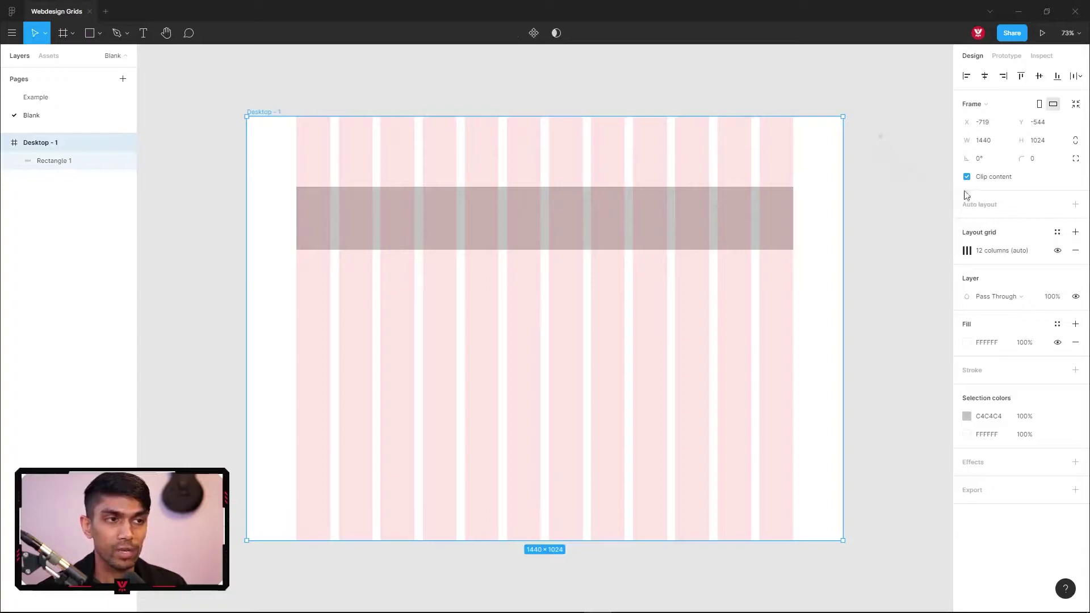
click(967, 251)
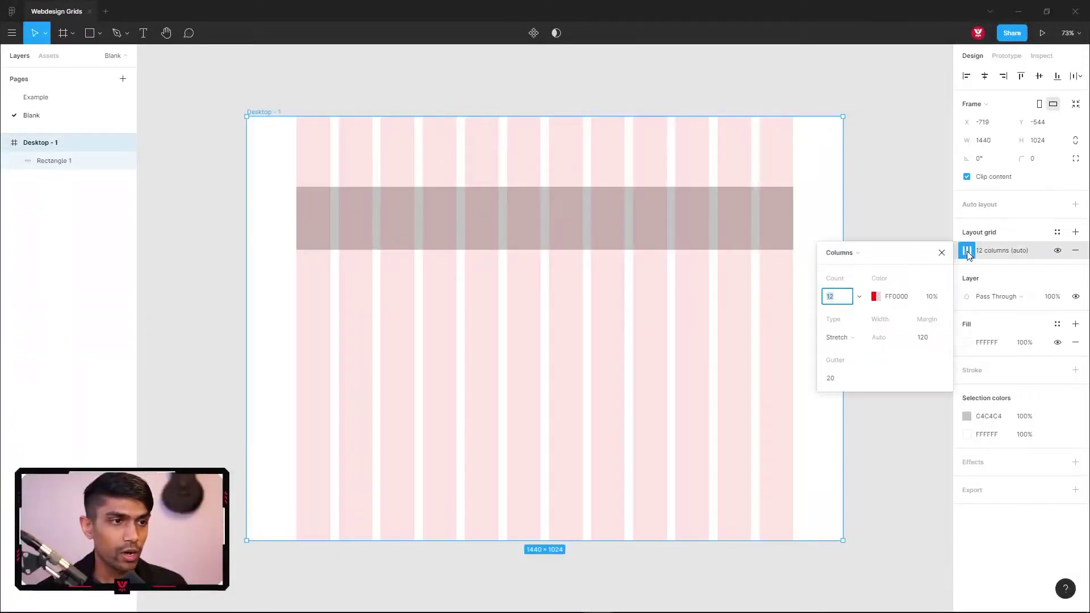
click(845, 381)
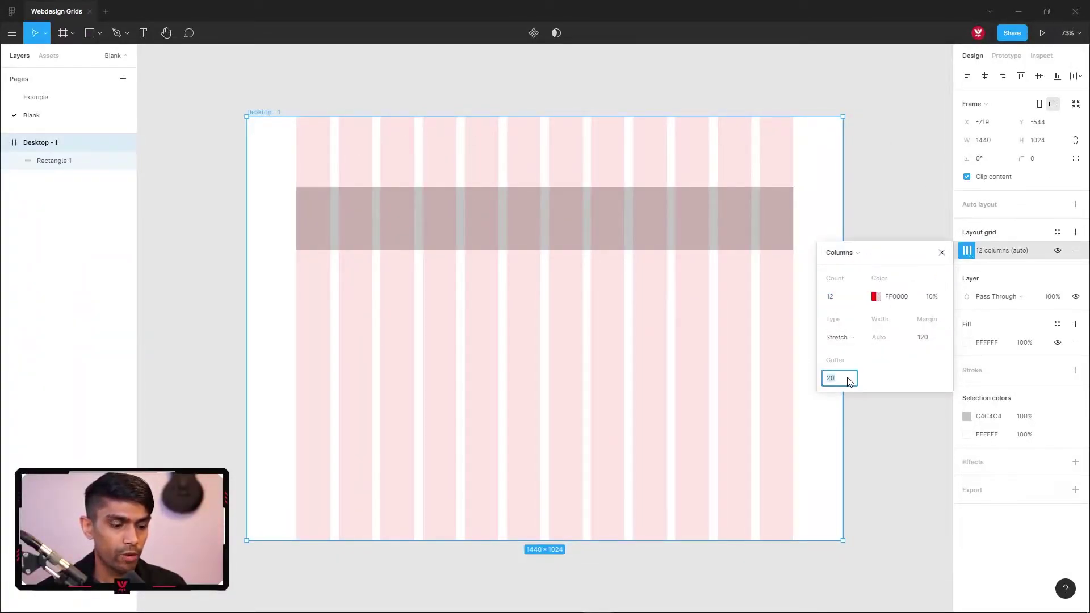
text(30)
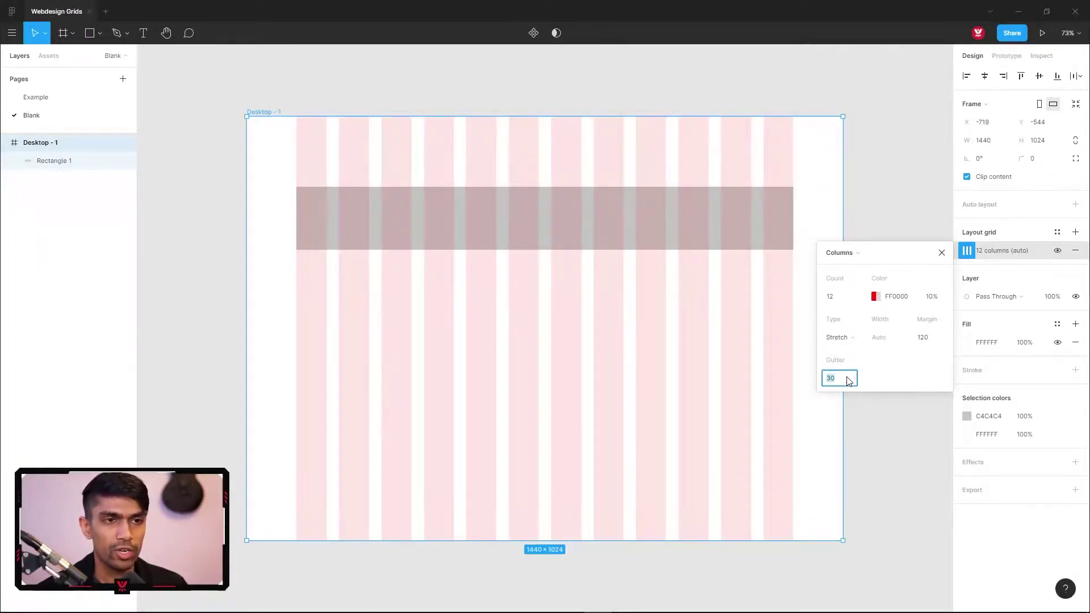
click(942, 253)
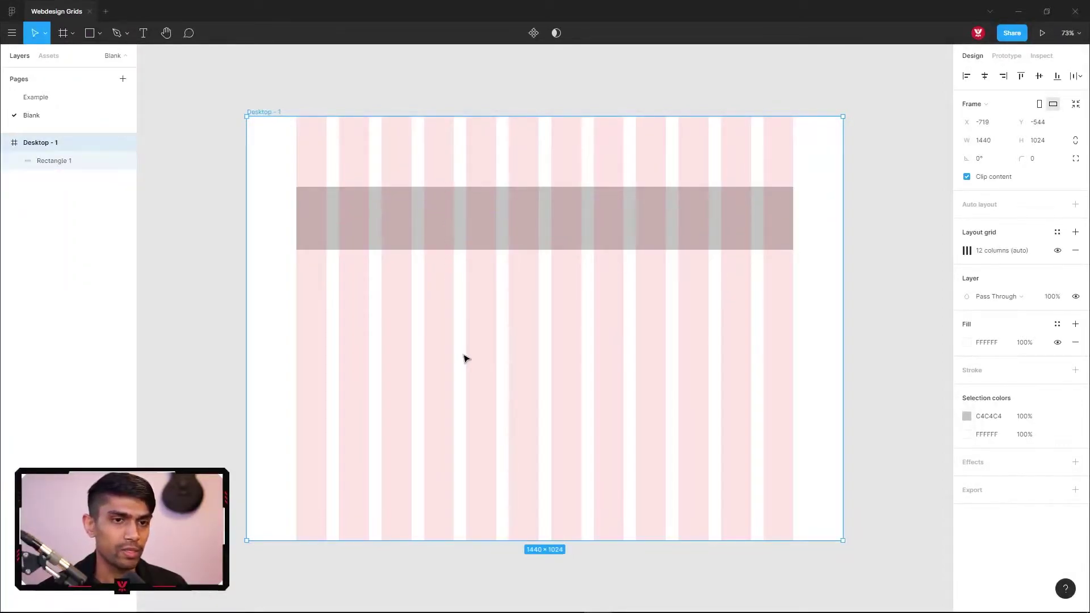
key(ctrl+z)
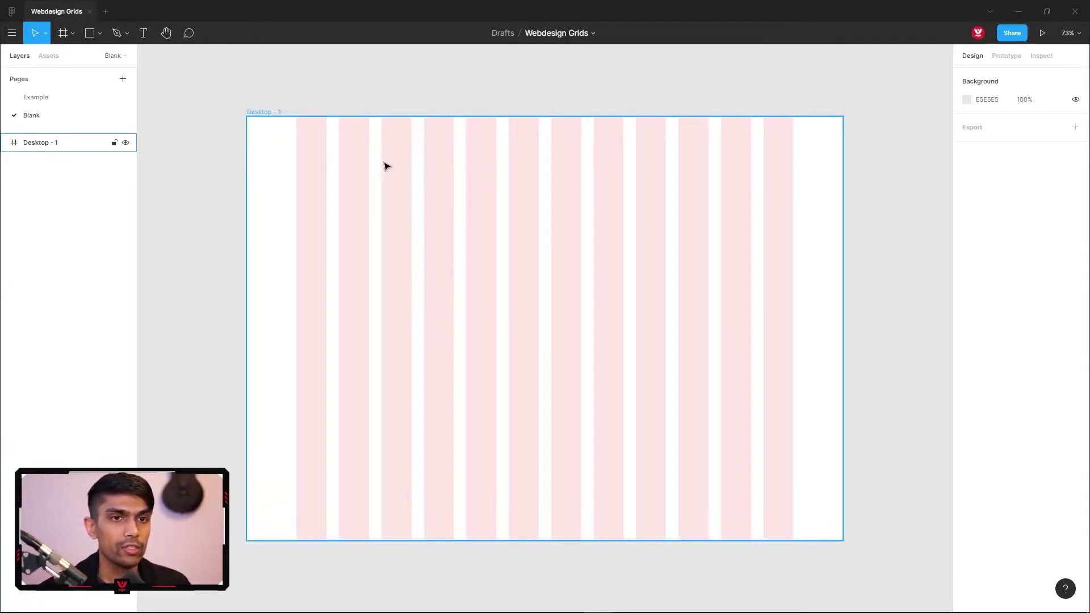
Add a second layout grid to Desktop - 1 as Rows with a count of 1000.
click(261, 114)
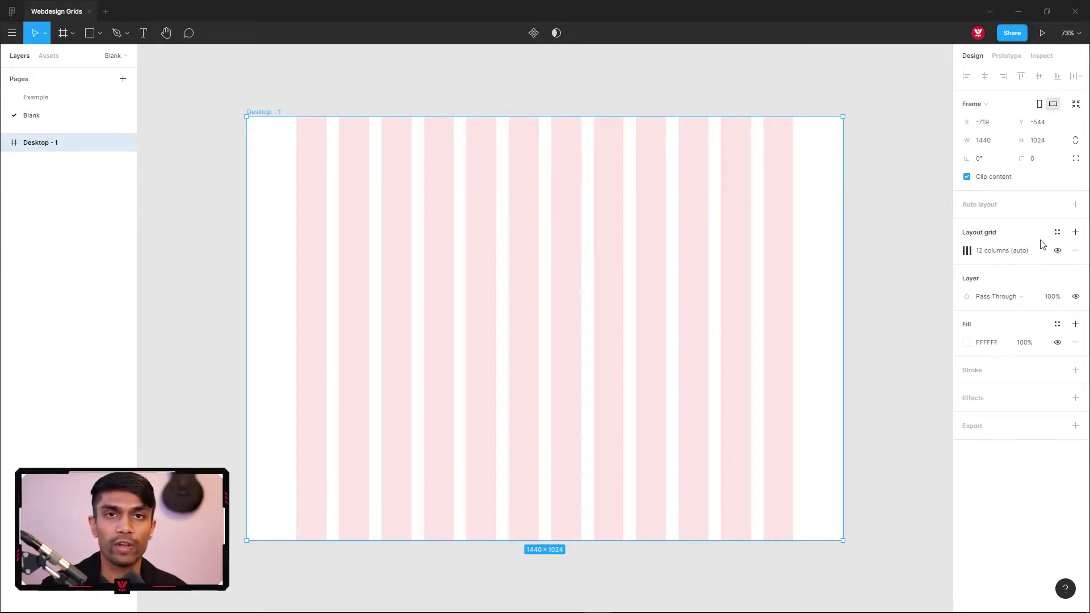
click(1075, 231)
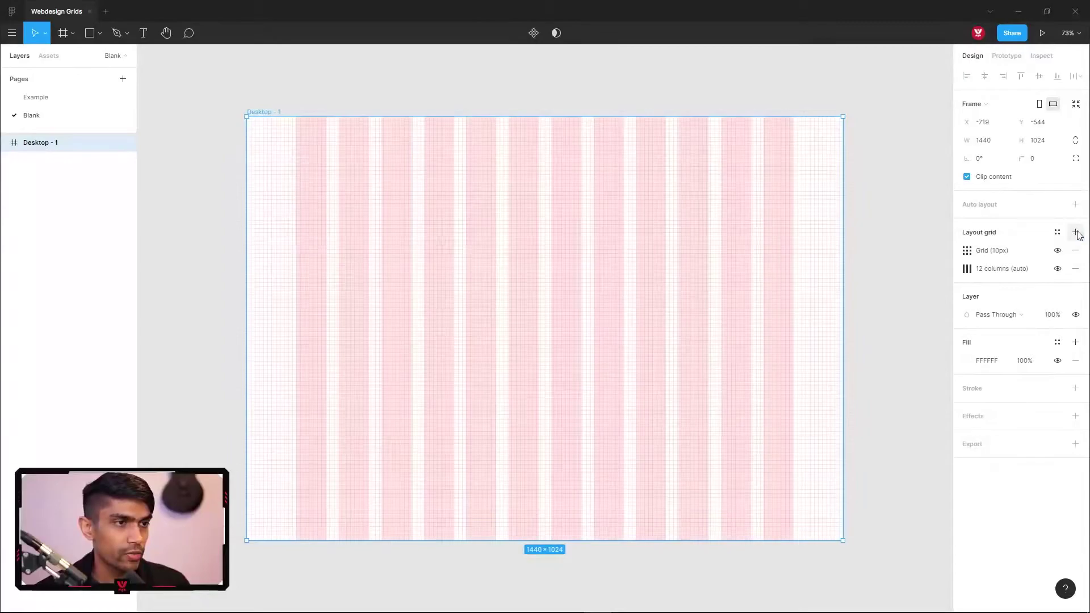
click(968, 251)
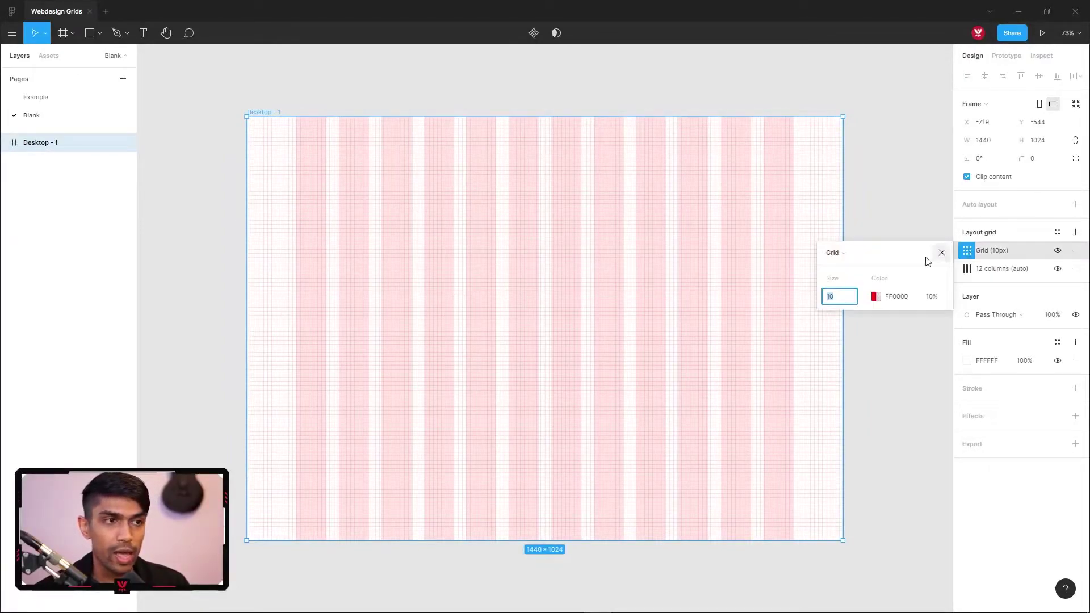
click(846, 257)
click(849, 279)
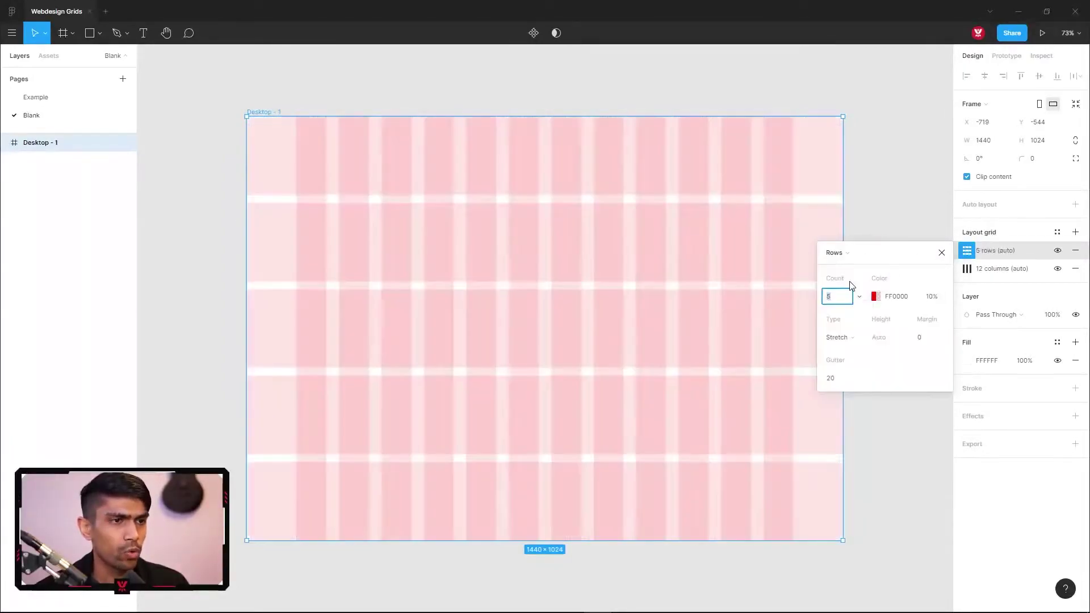
scroll(846, 292, up, 1)
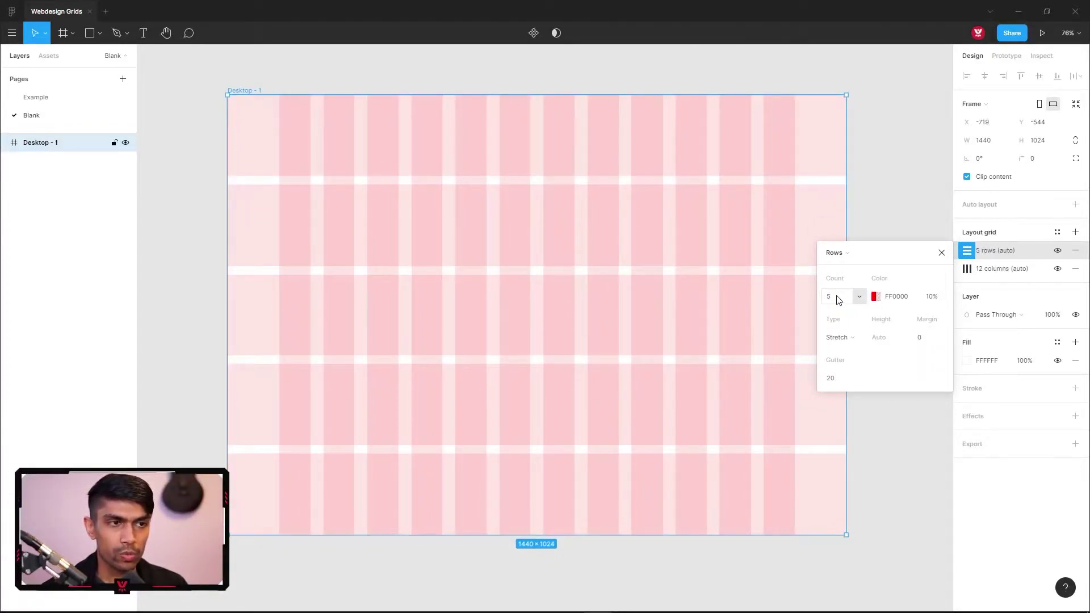
click(836, 299)
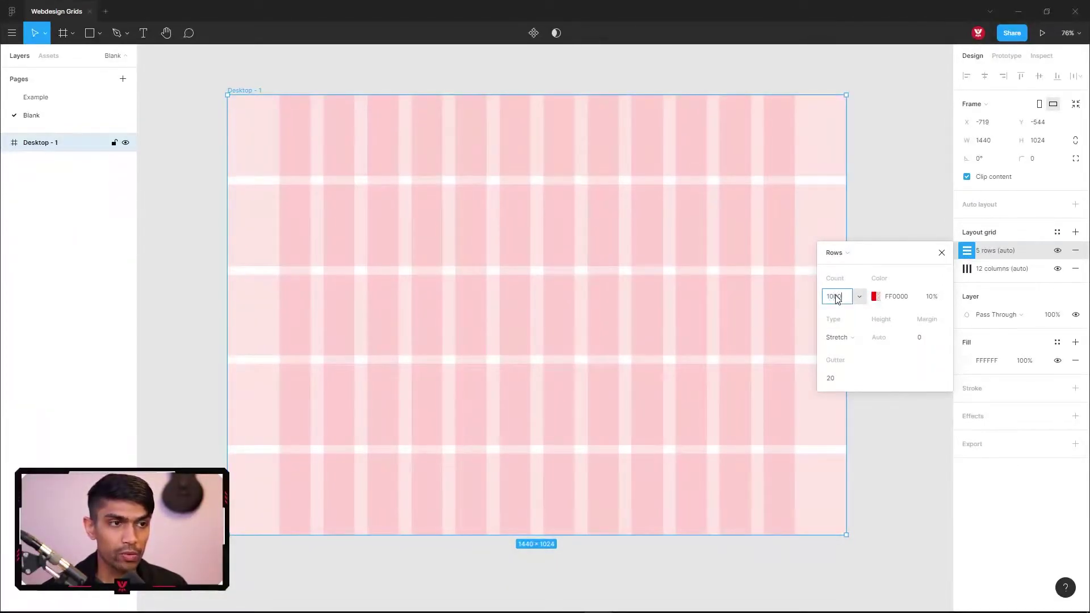
text(1000)
key(Return)
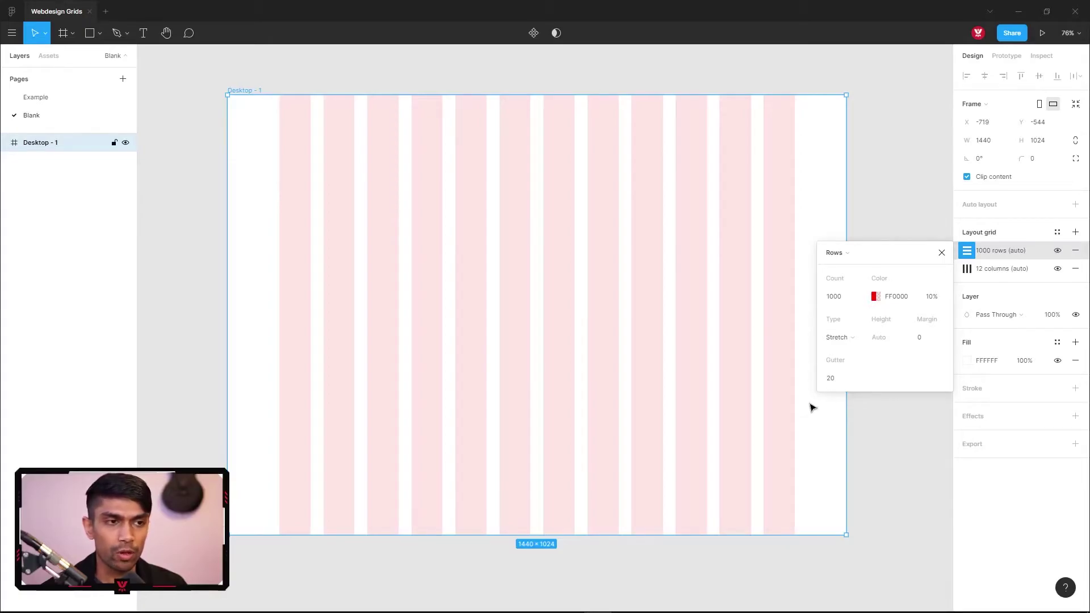
Align the rows to the top with gutter 0 and 8px row height.
click(857, 339)
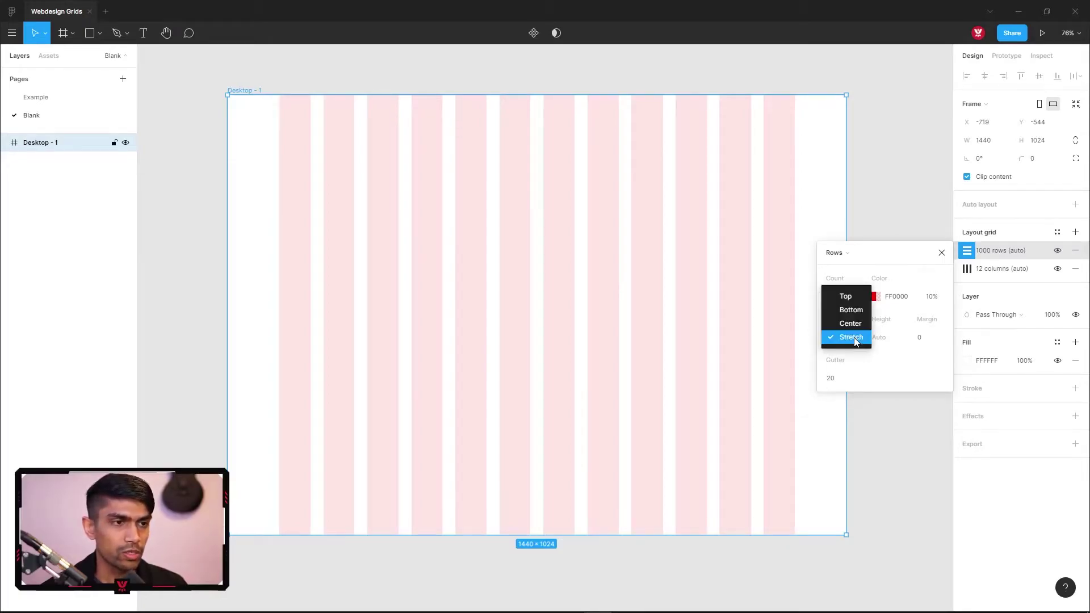
click(847, 290)
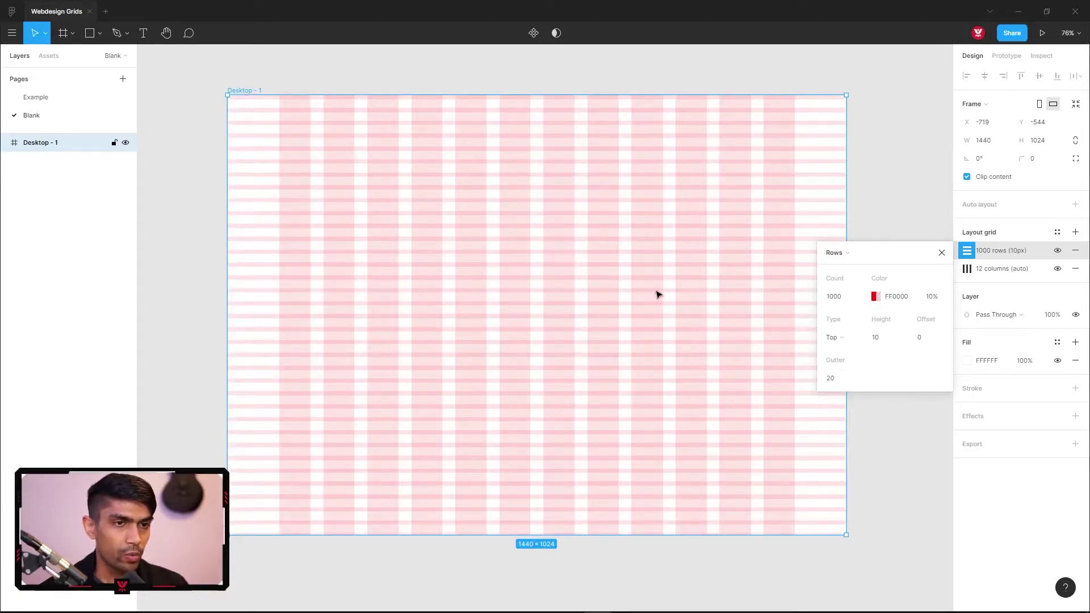
click(845, 383)
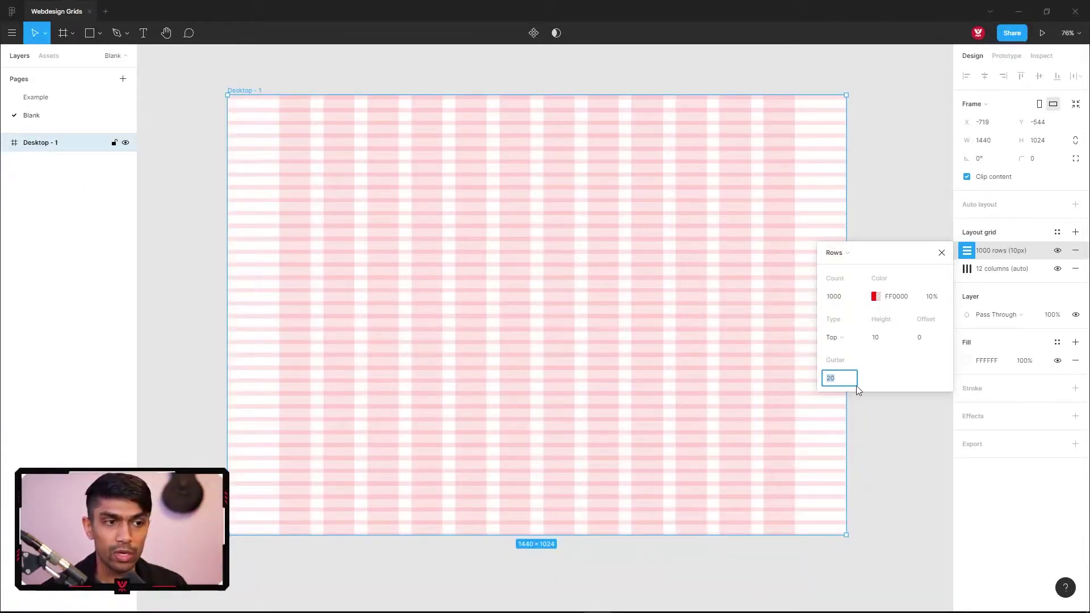
text(0)
click(886, 339)
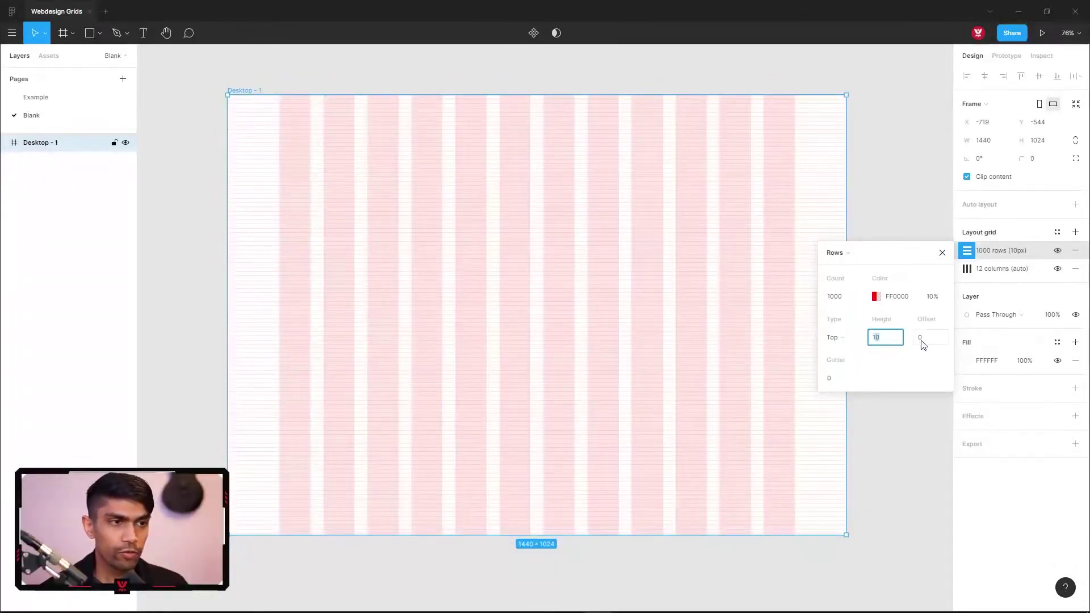
click(886, 336)
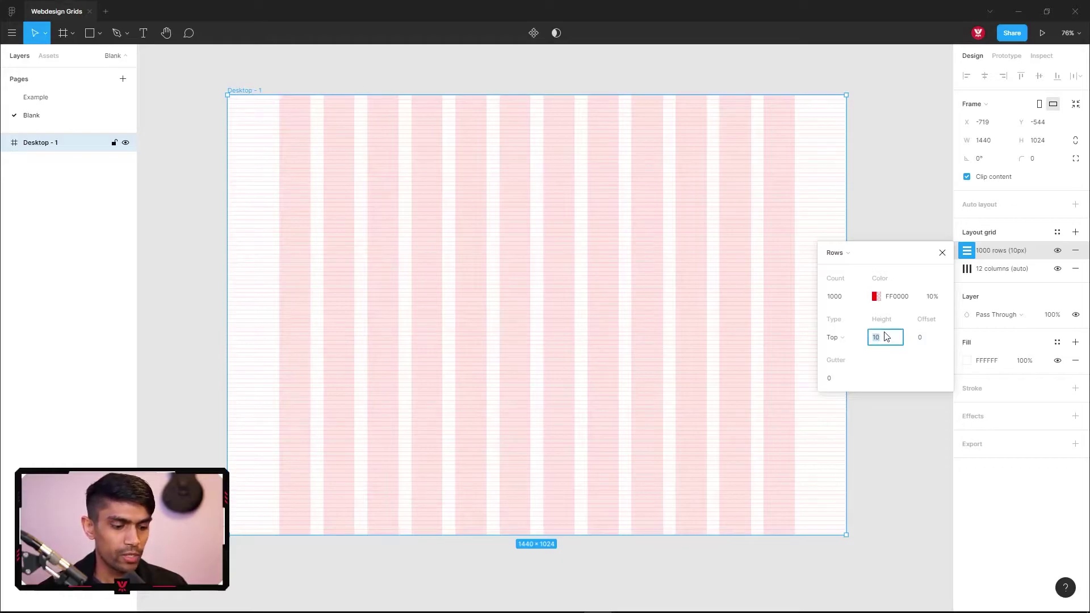
text(8)
key(Return)
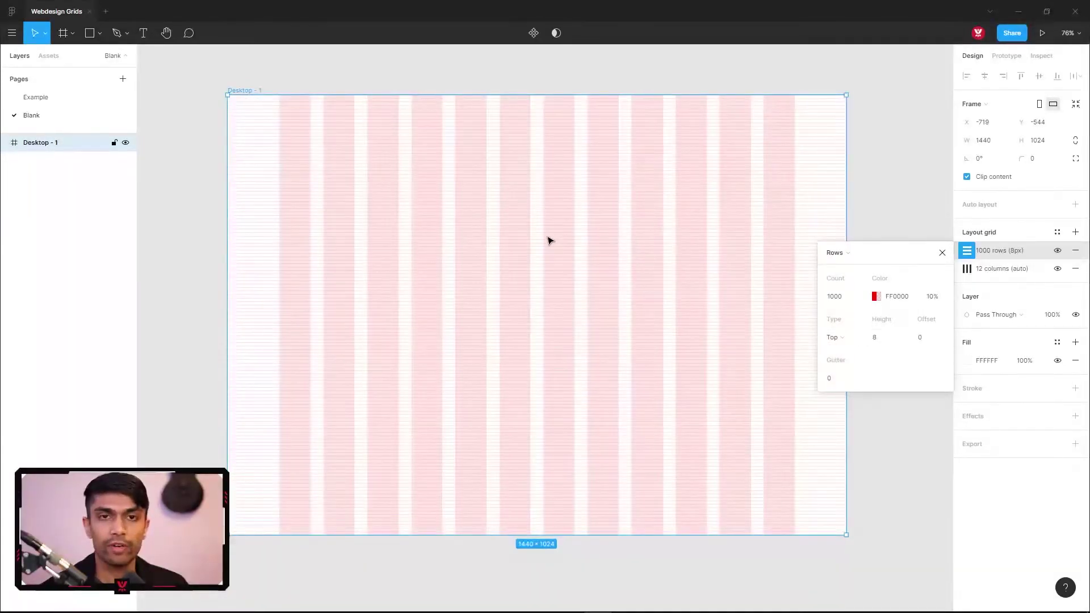
Draw a 72×64 rectangle in the first column and big-nudge it down to Y 82.
key(Escape)
key(Escape)
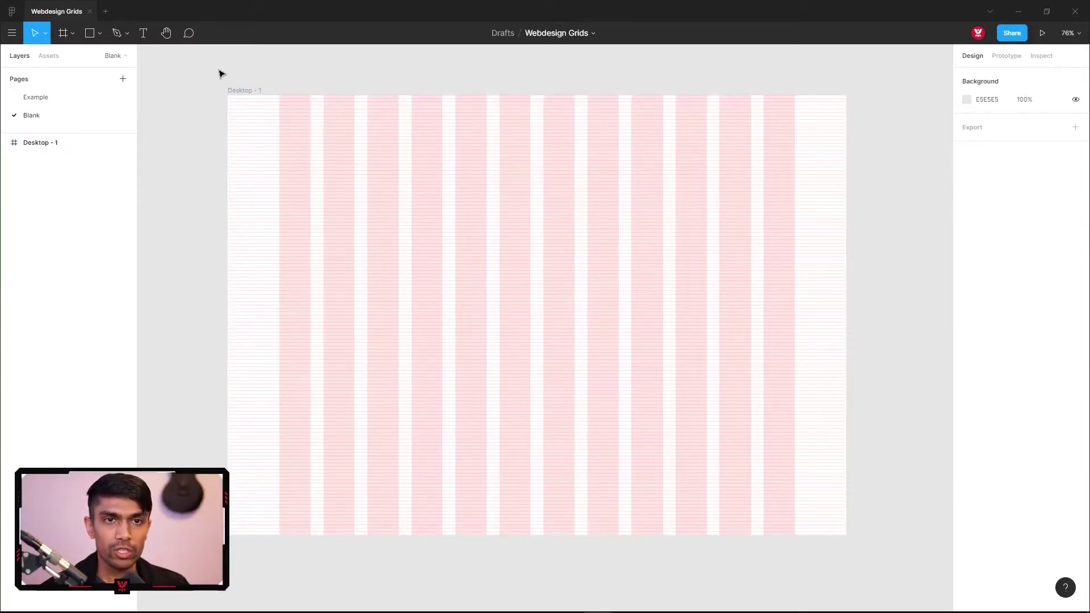
scroll(217, 70, up, 3)
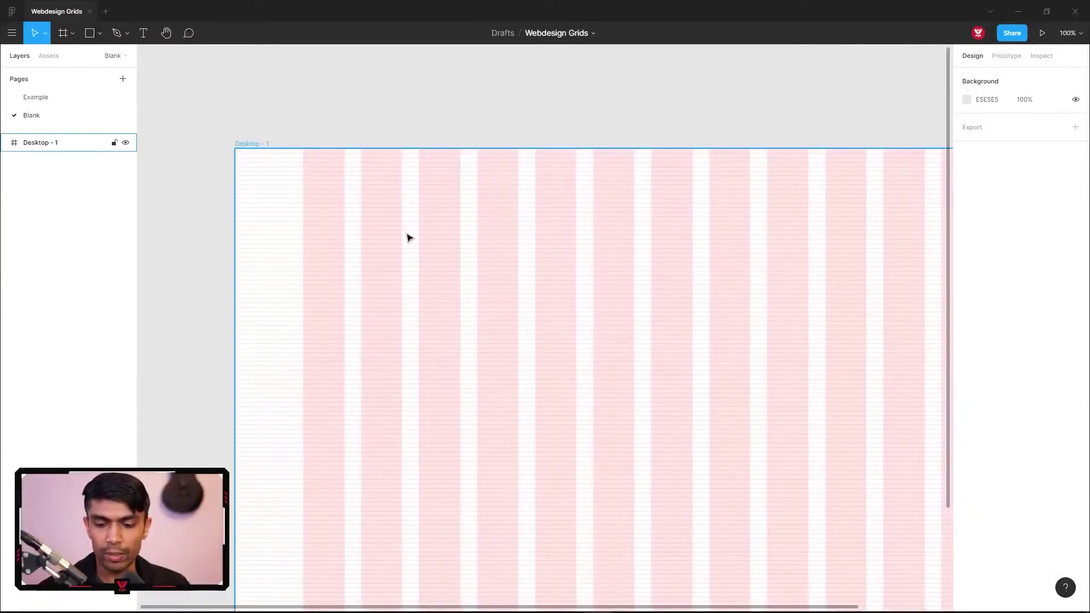
key(r)
mouse_move(303, 189)
mouse_down()
mouse_move(360, 231)
mouse_move(344, 226)
mouse_up()
drag(234, 133, 458, 312)
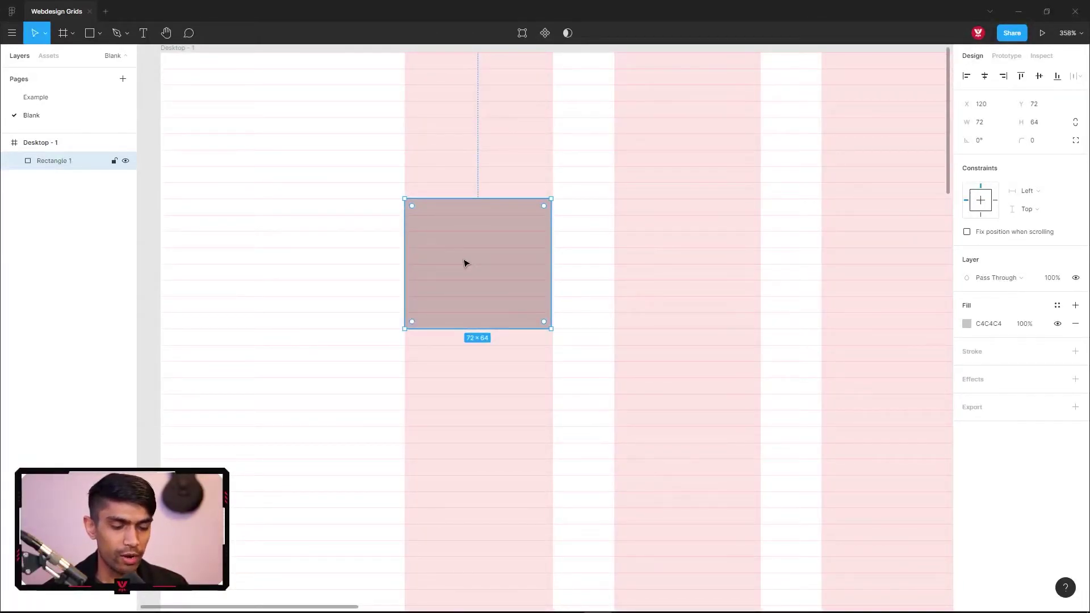
key(shift+Down)
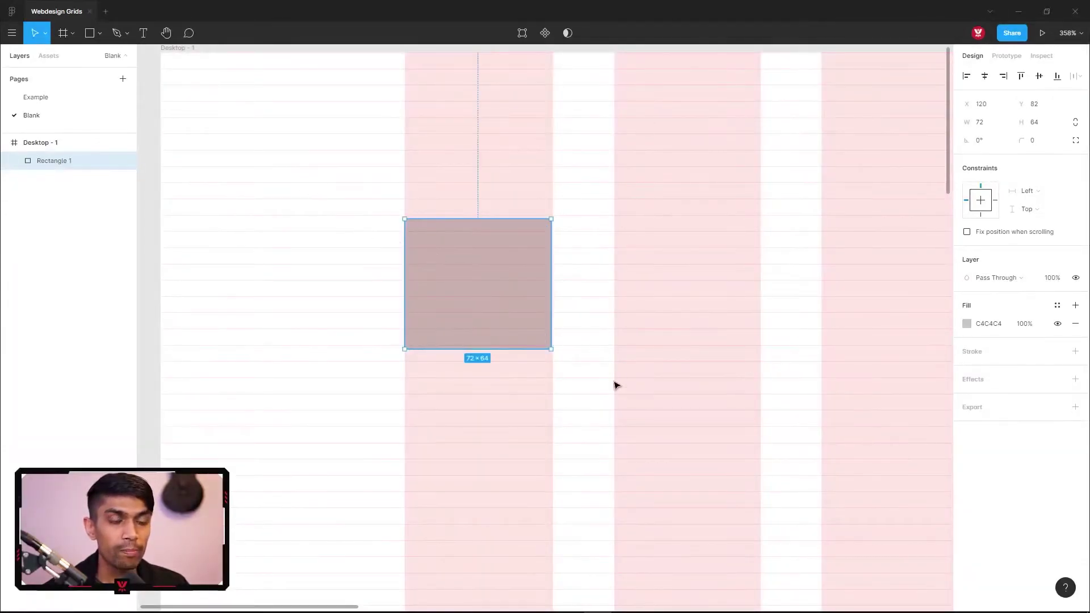
click(449, 213)
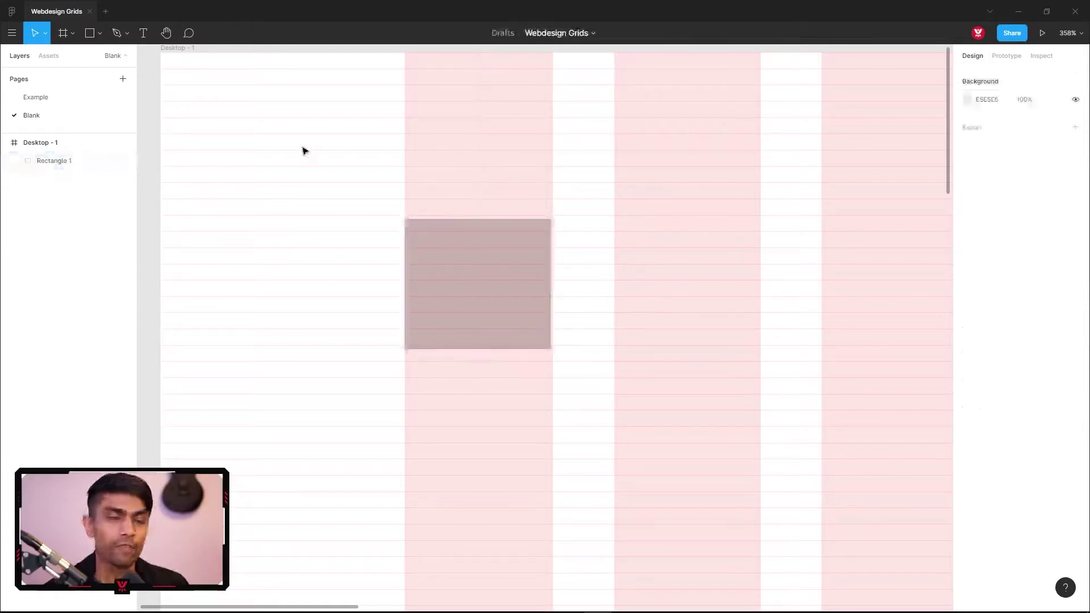
Change the big nudge amount from 10 to 8 in Preferences, leaving small nudge at 1.
click(12, 32)
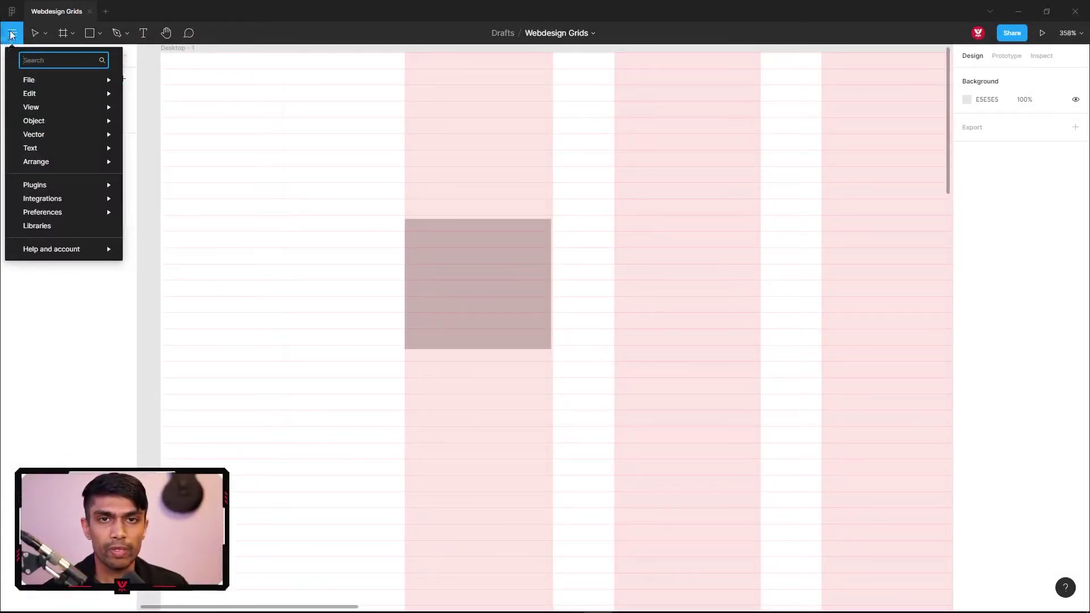
mouse_move(67, 215)
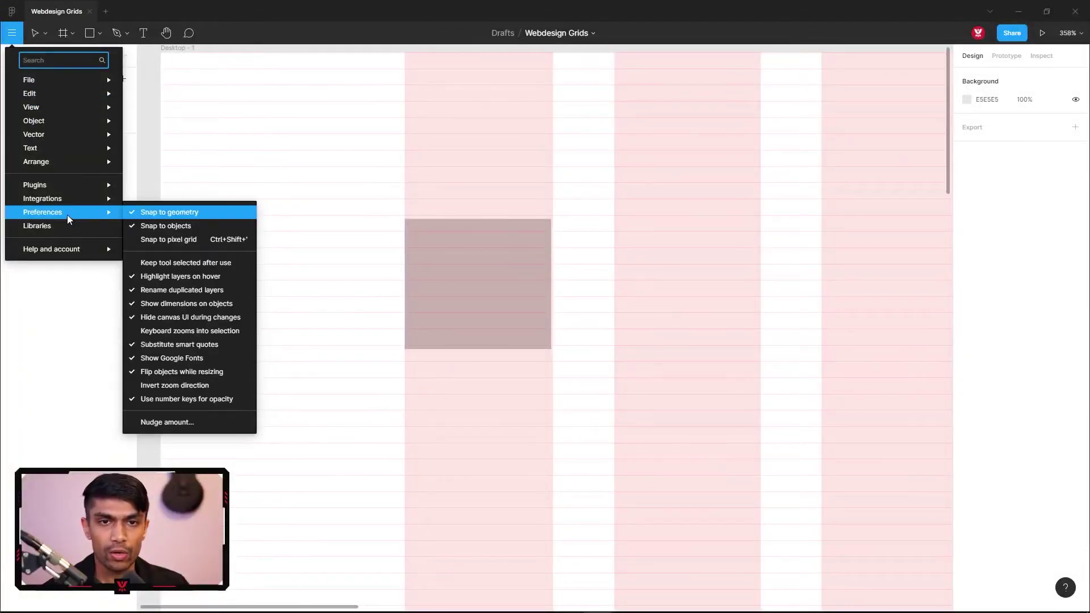
click(167, 424)
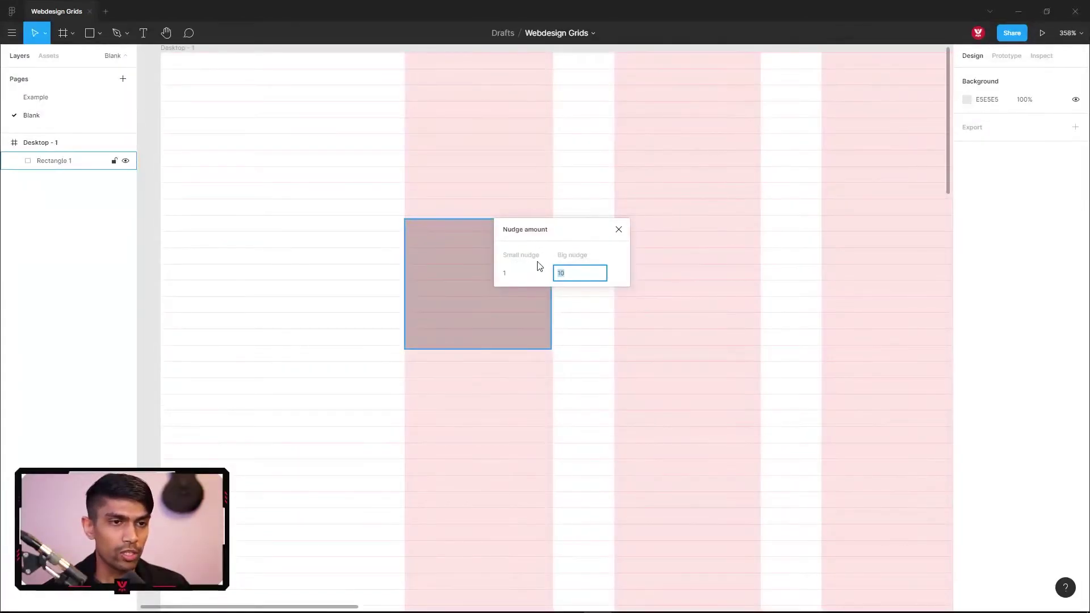
click(519, 277)
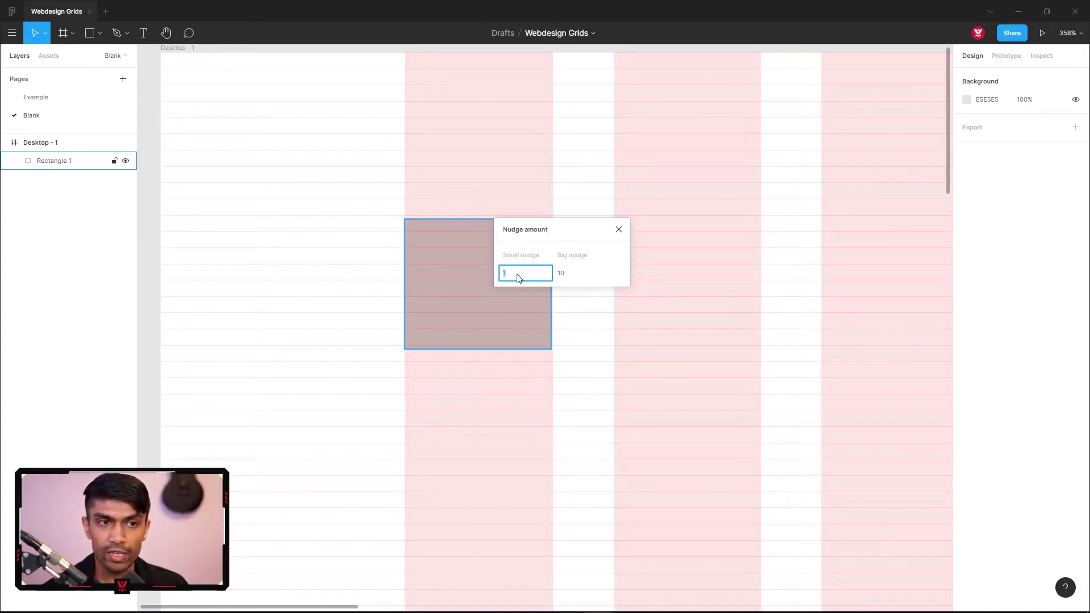
click(573, 278)
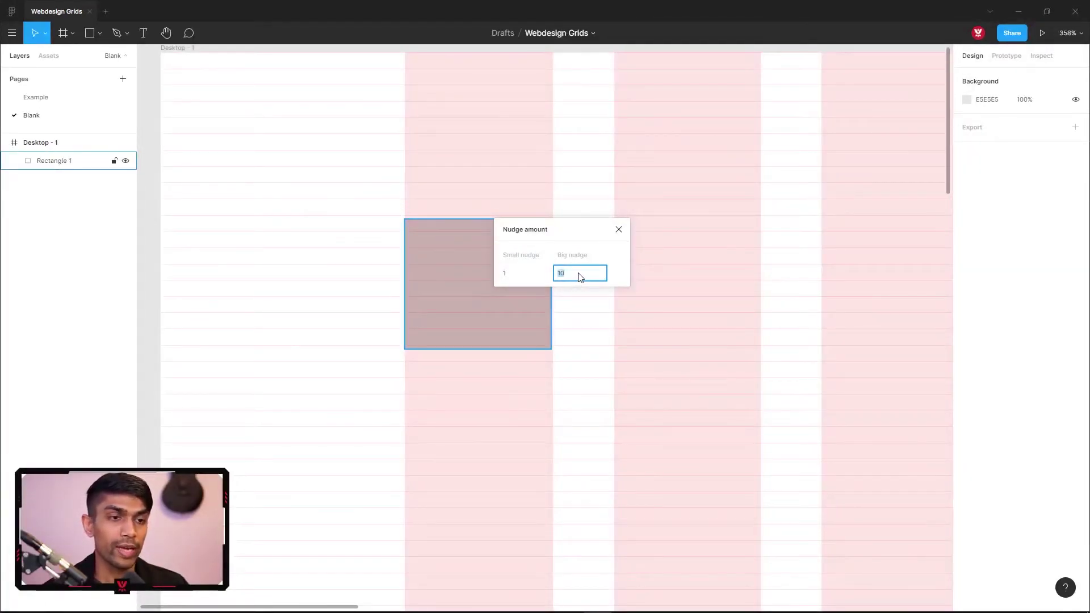
click(584, 277)
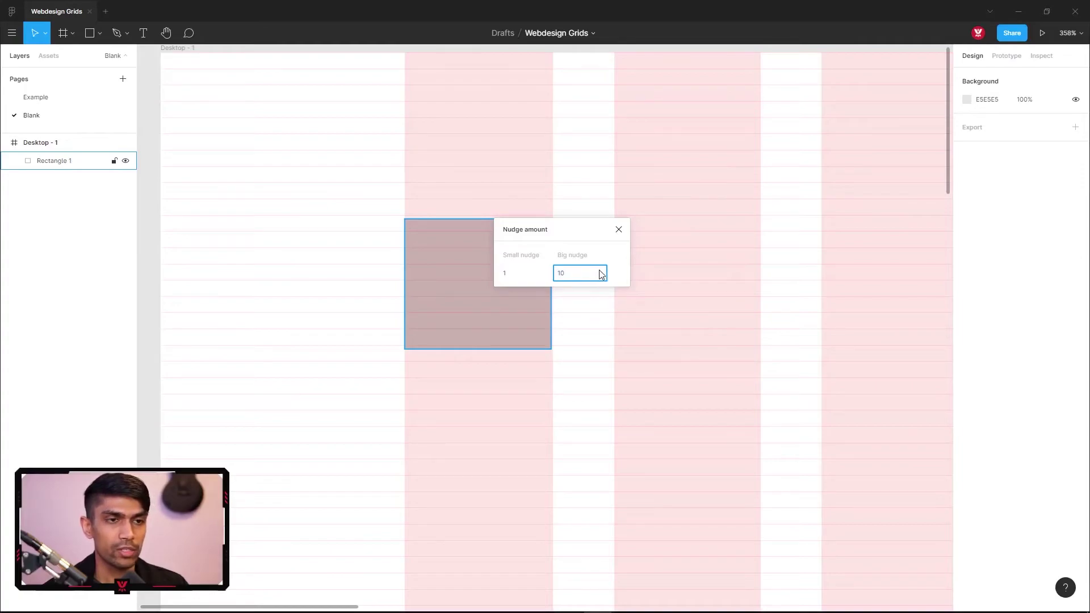
click(629, 350)
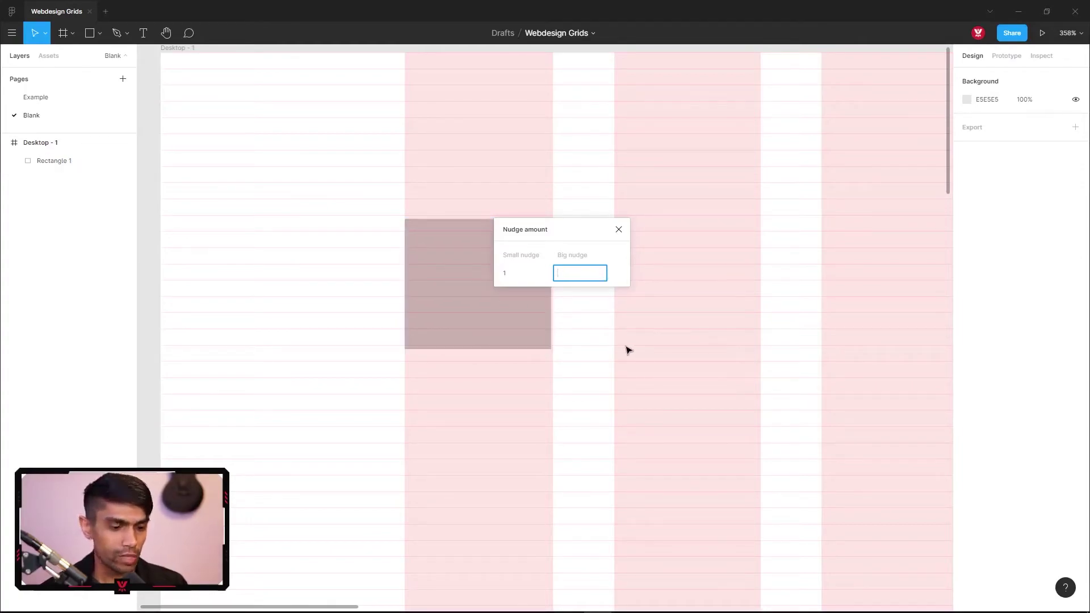
text(8)
click(619, 229)
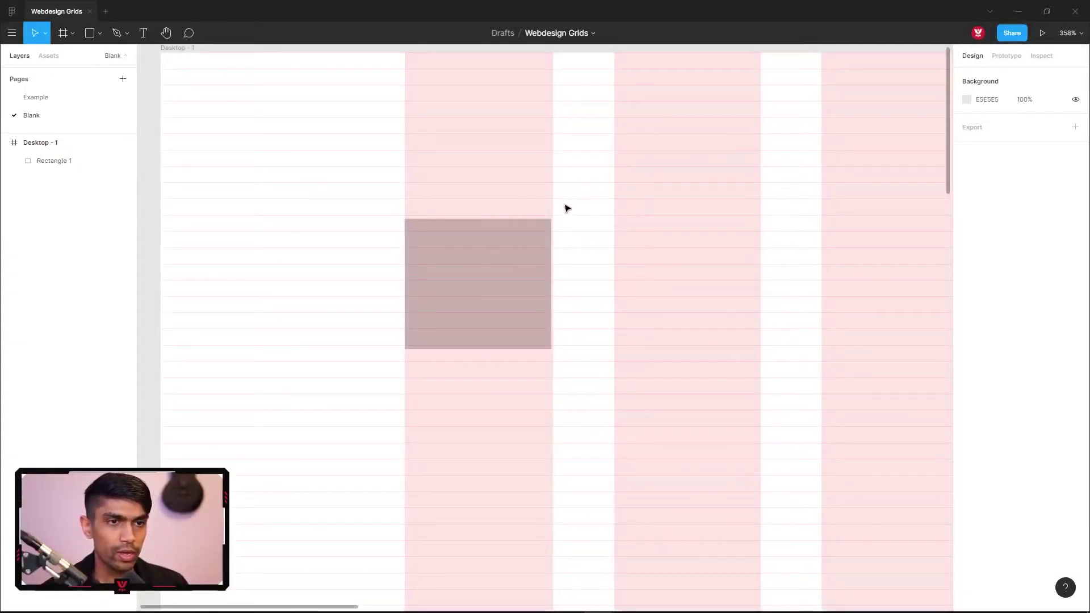
Drag the rectangle to Y 80 and big-nudge it down one 8px row.
click(501, 263)
drag(495, 279, 496, 275)
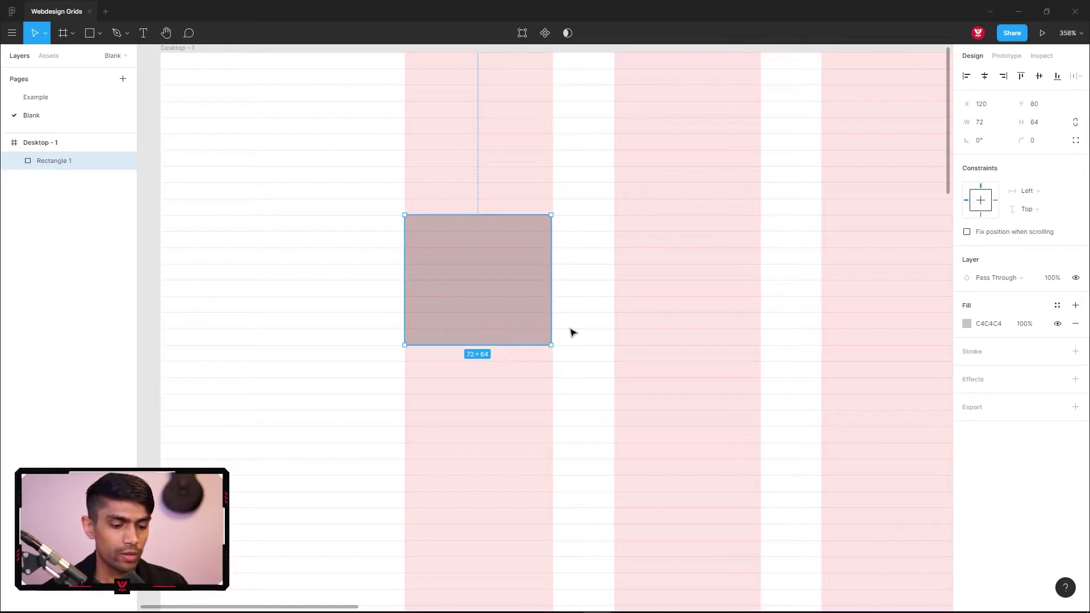
key(shift+Down)
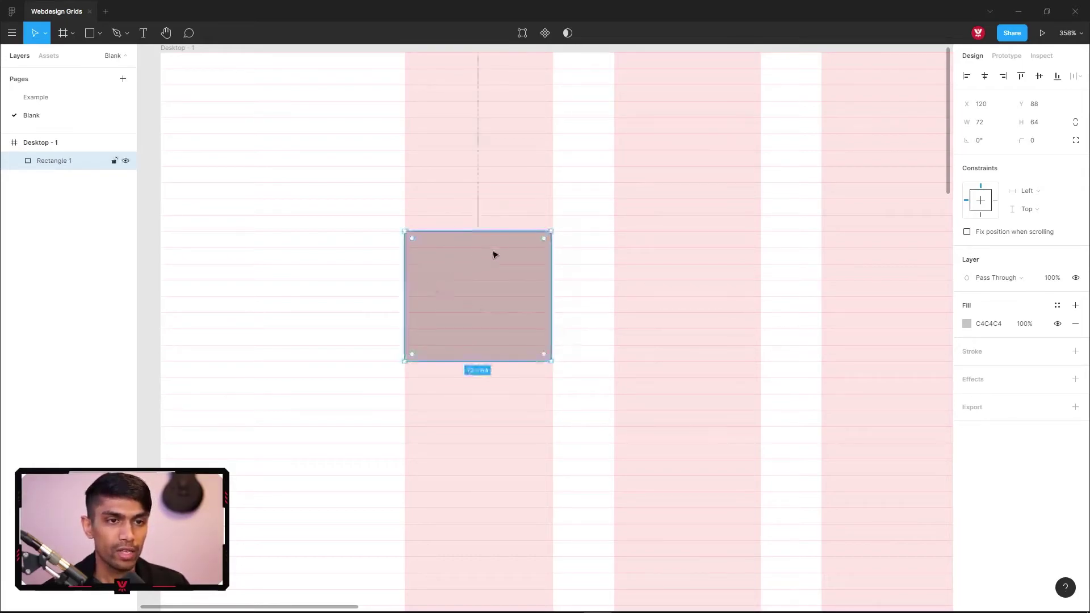
key(z)
drag(333, 188, 773, 501)
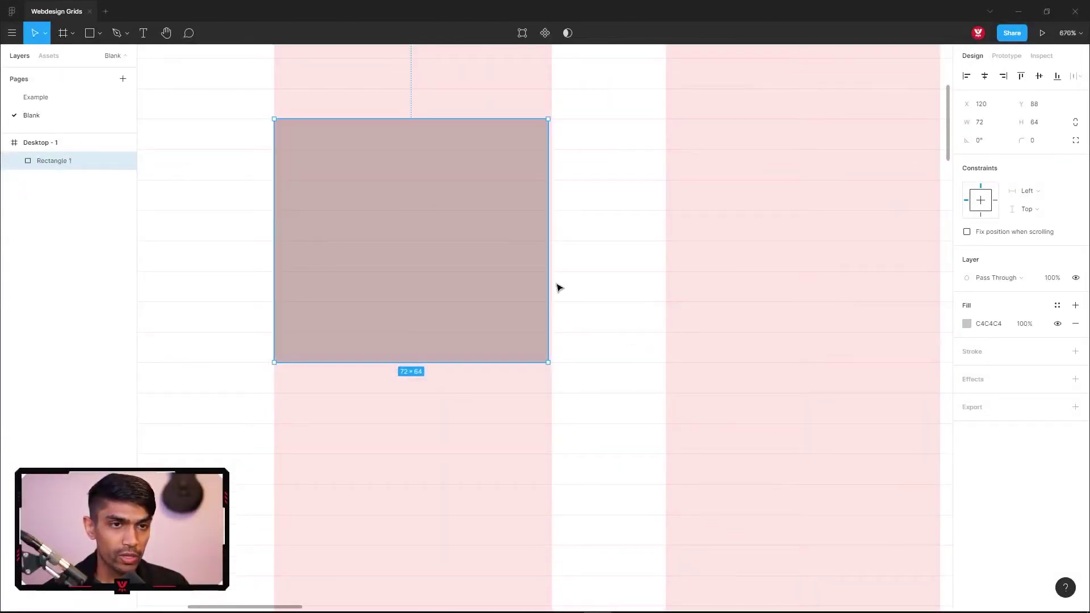
click(584, 194)
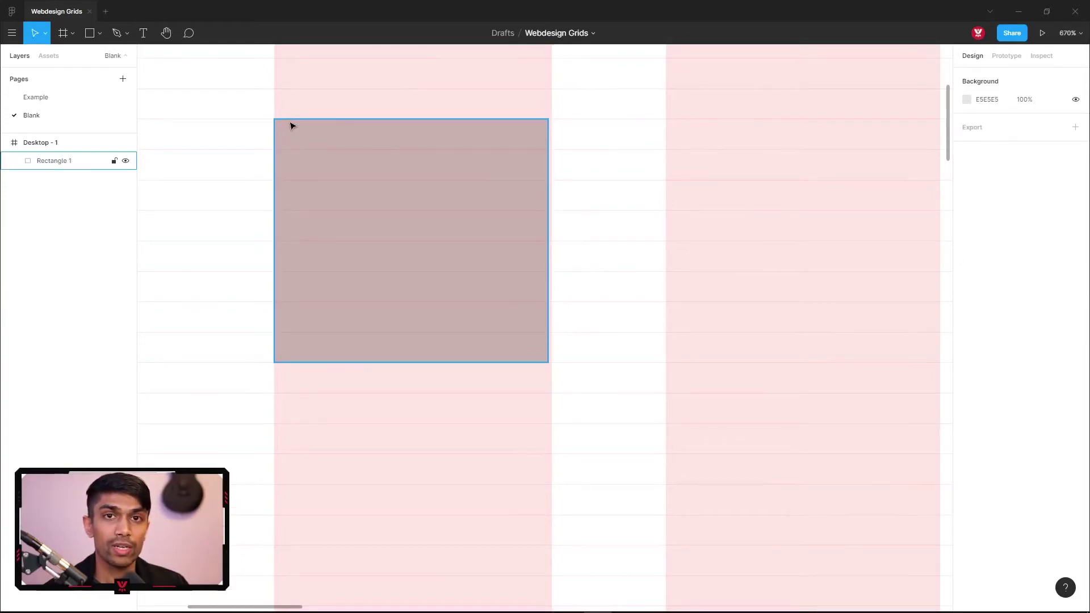
Step the rectangle up and down by 8px rows until it rests at Y 96.
click(331, 164)
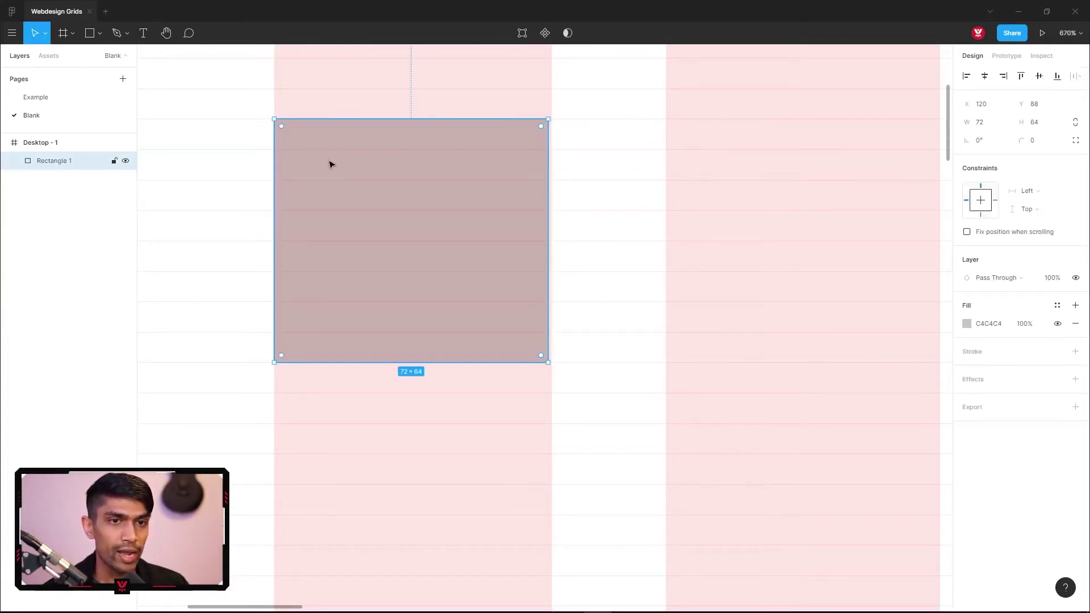
key(shift+Down)
key(shift+Up)
key(shift+Up)
key(shift+Up)
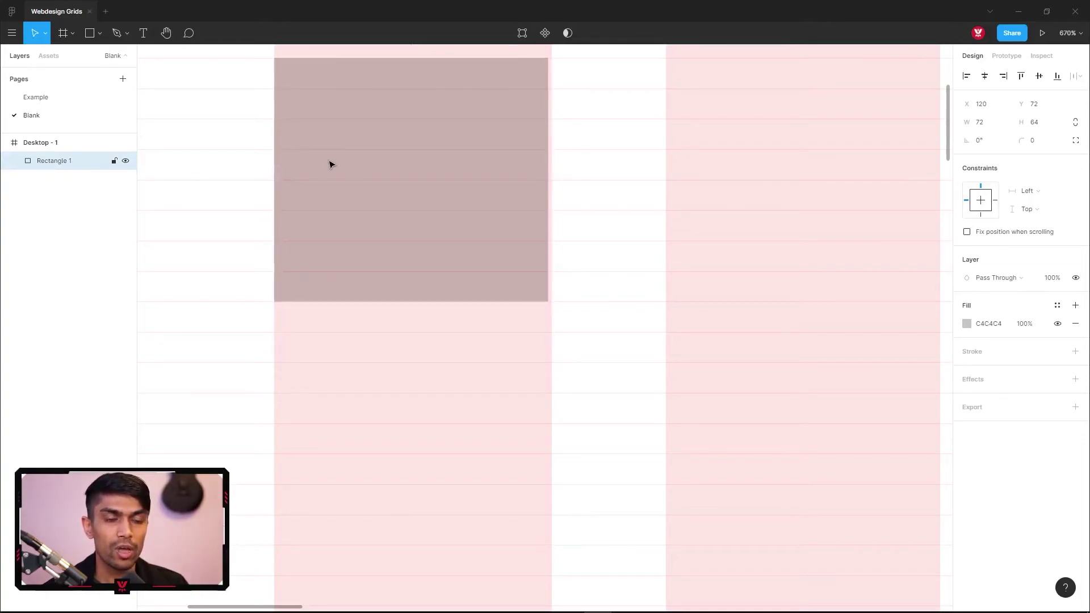
key(shift+Down)
key(shift+Down)
key(shift+Down)
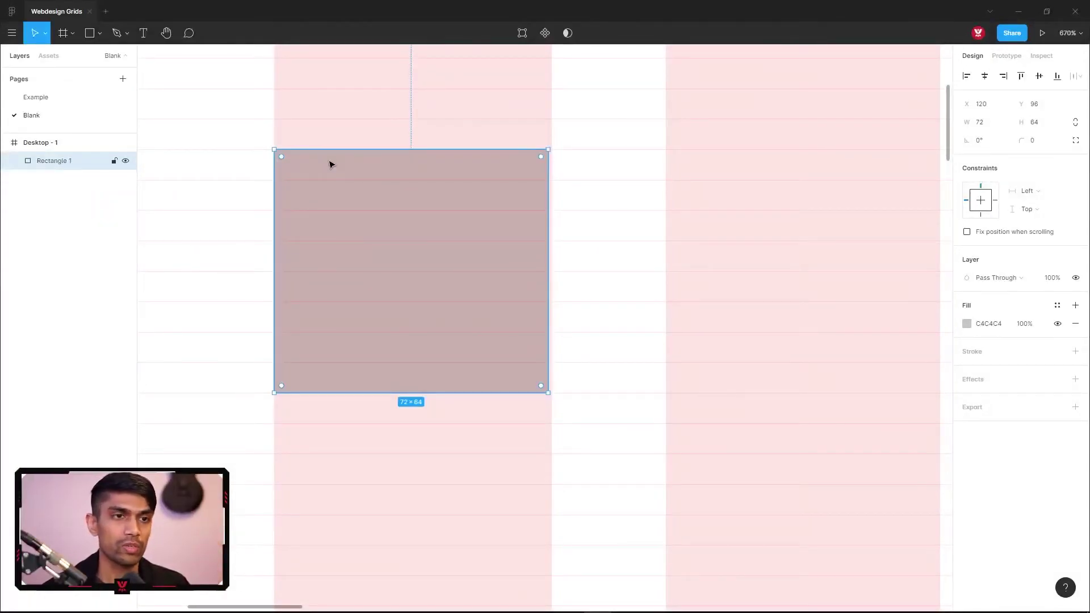
click(573, 178)
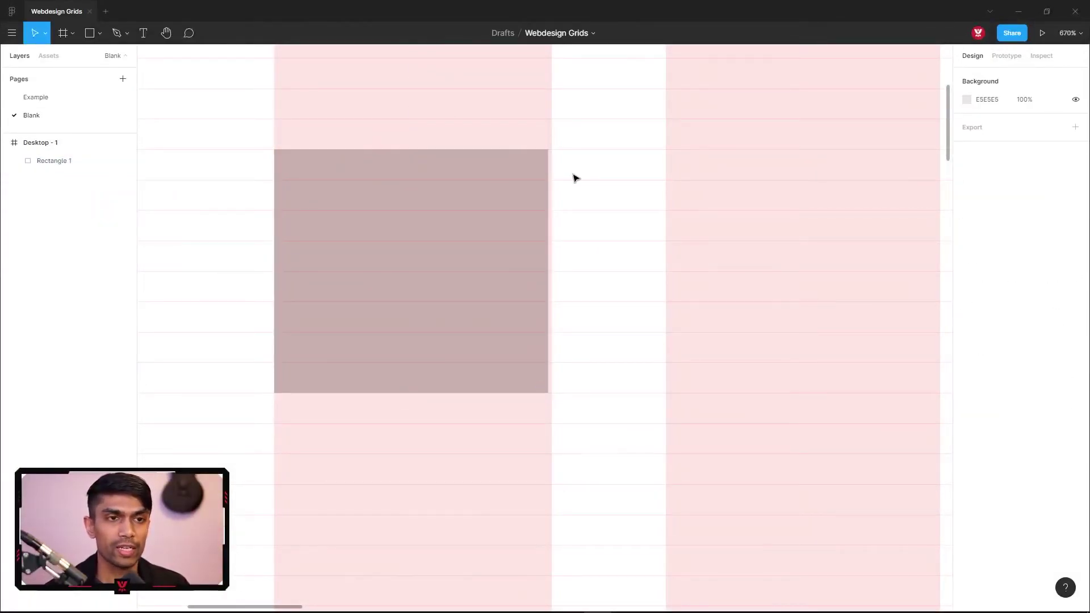
key(minus)
key(minus)
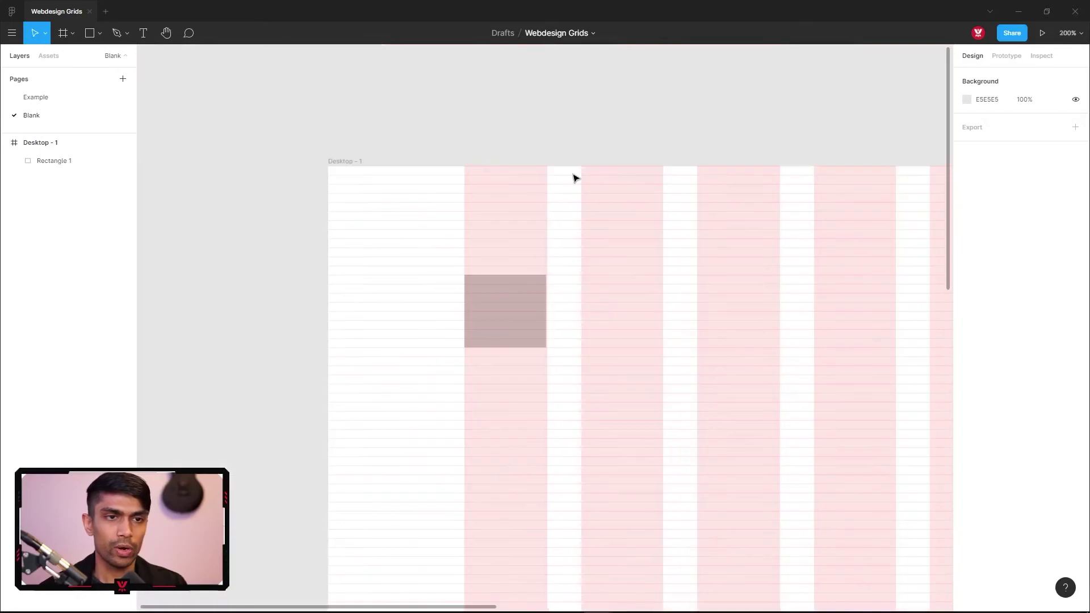
drag(563, 294, 455, 256)
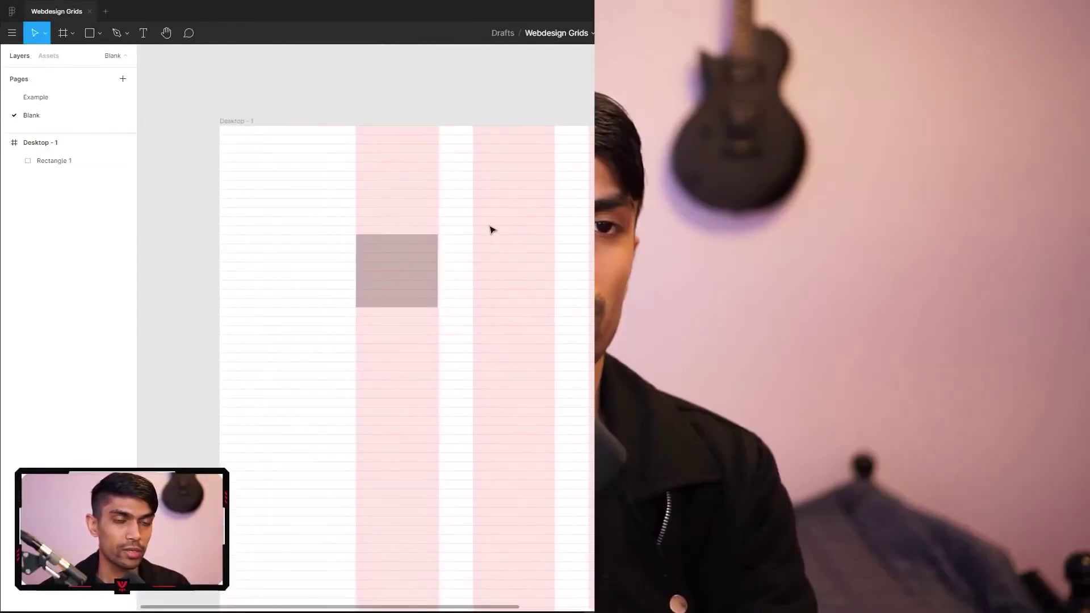